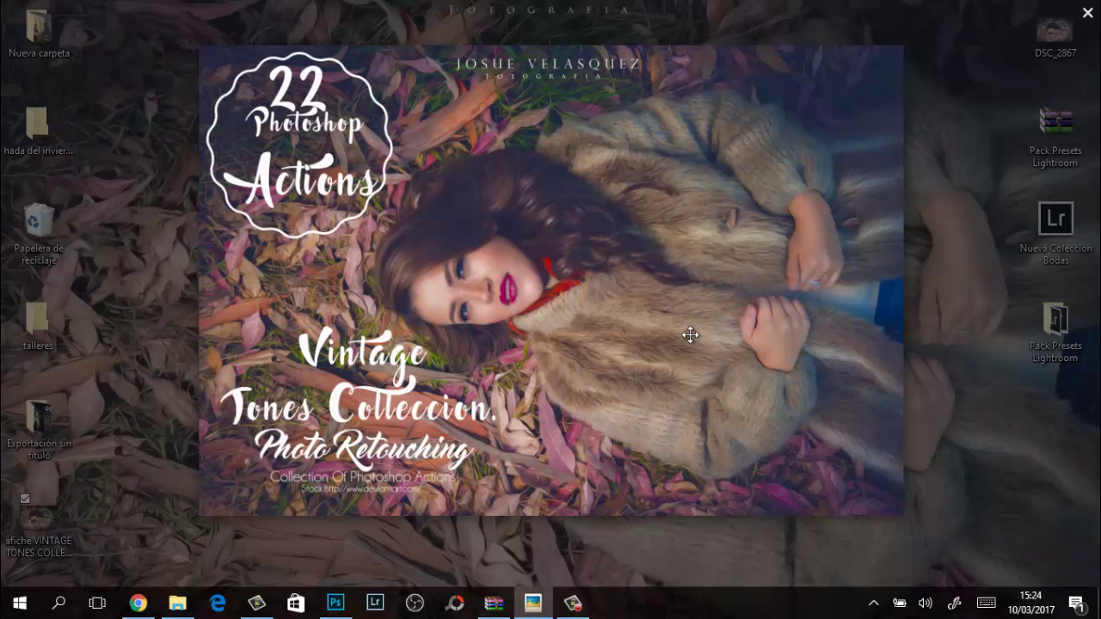
Close the promo image and extract the VINTAGE TONES COLLECCION archive here.
click(1084, 16)
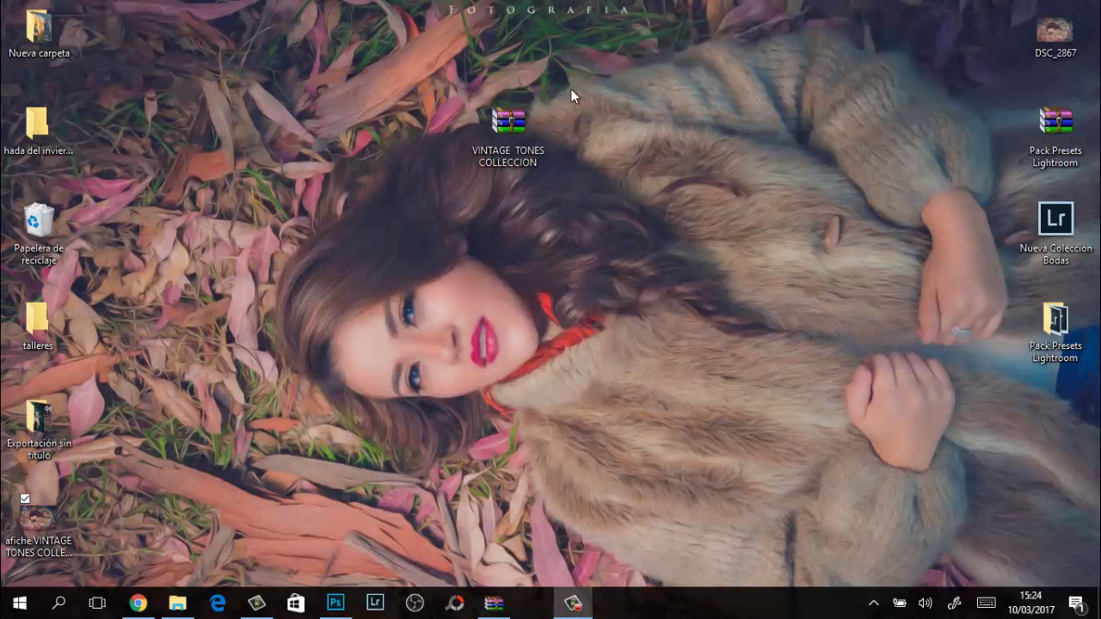
drag(516, 163, 620, 220)
right_click(620, 219)
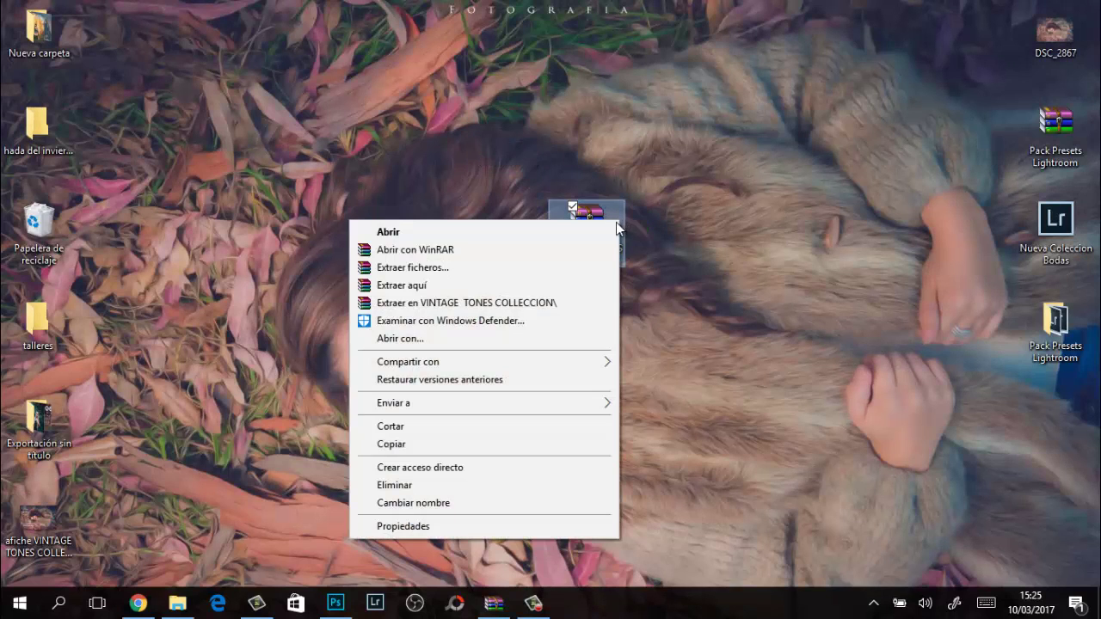
click(506, 291)
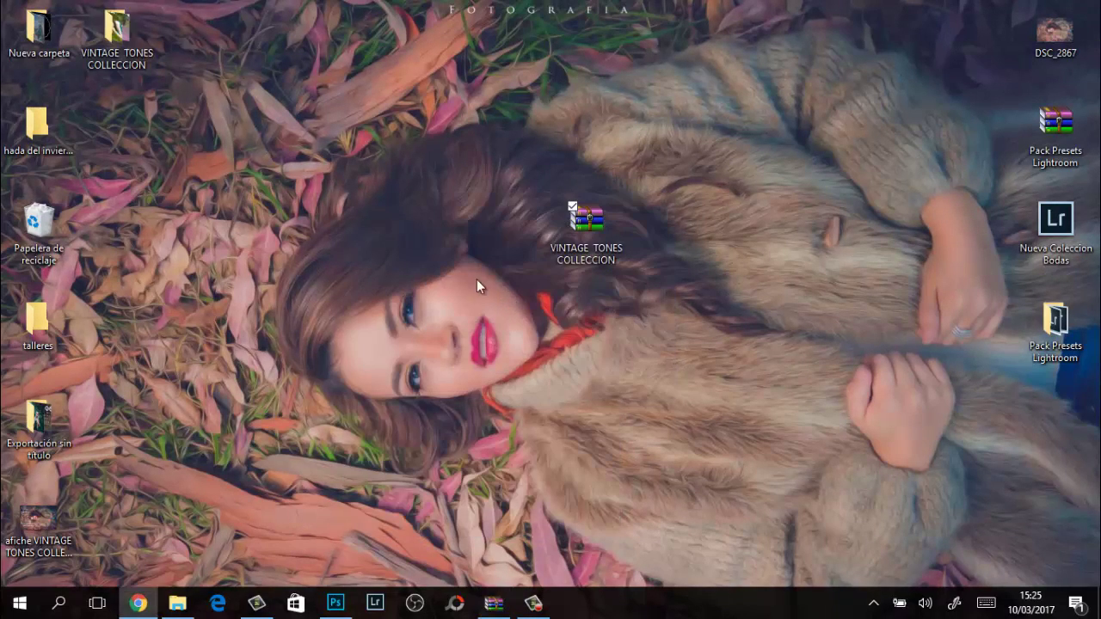
Open VINTAGE SOFT TONES.atn from the extracted folder with Adobe Photoshop CC 2015.5.
double_click(469, 223)
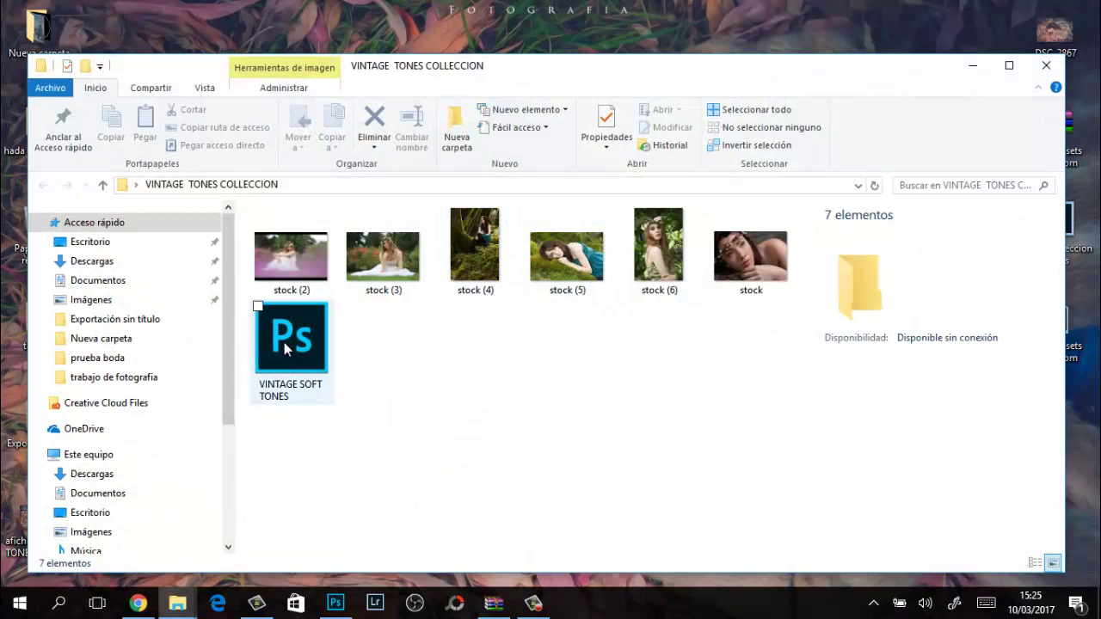
click(334, 352)
right_click(296, 366)
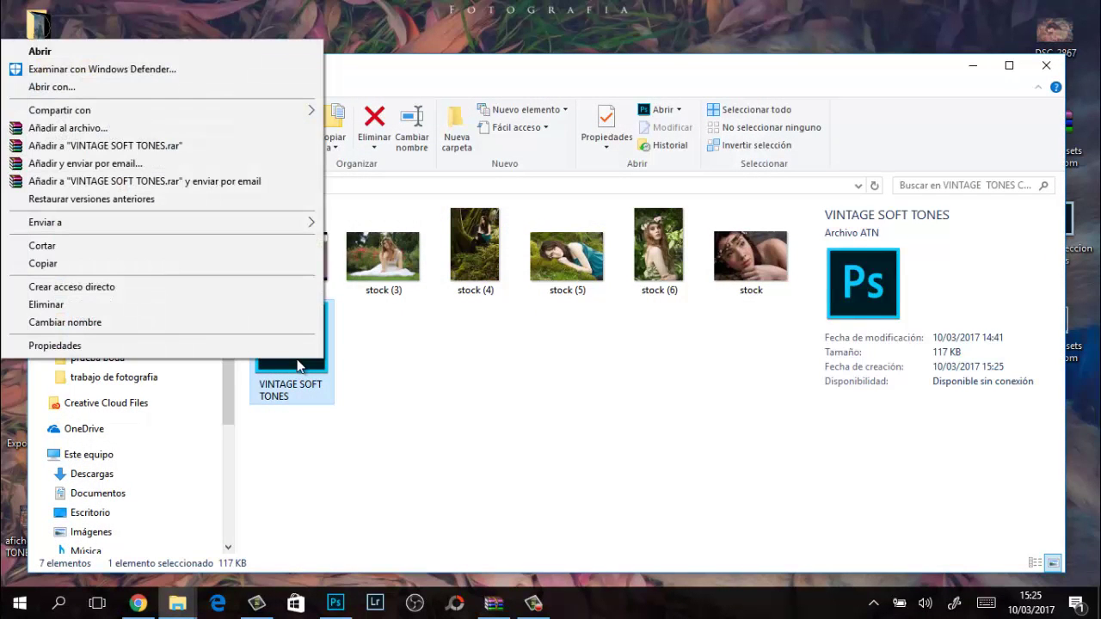
click(120, 86)
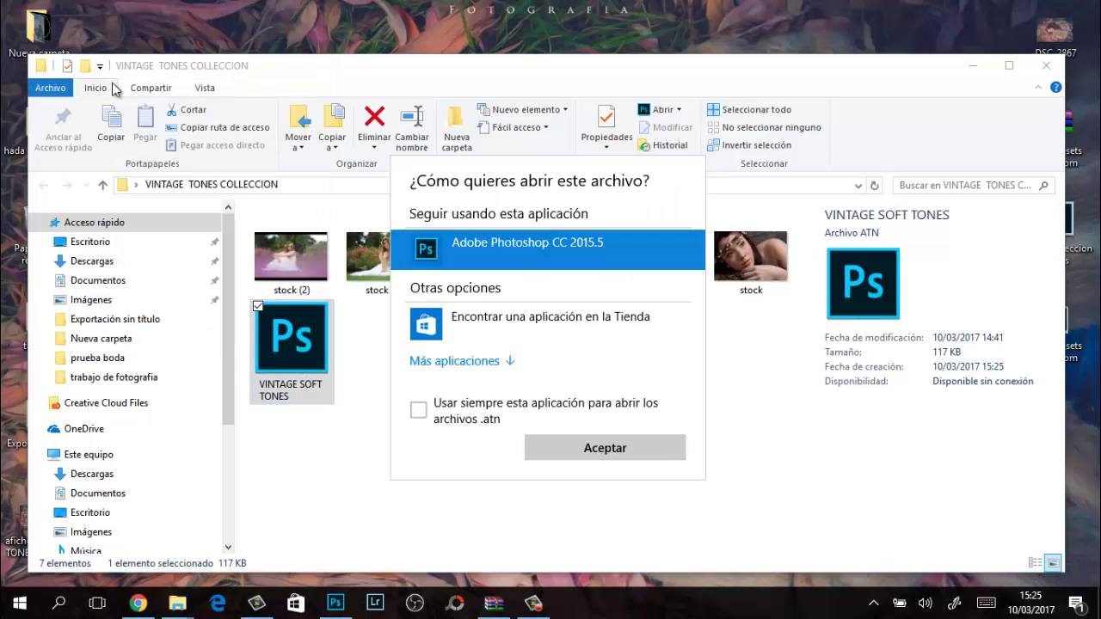
click(585, 448)
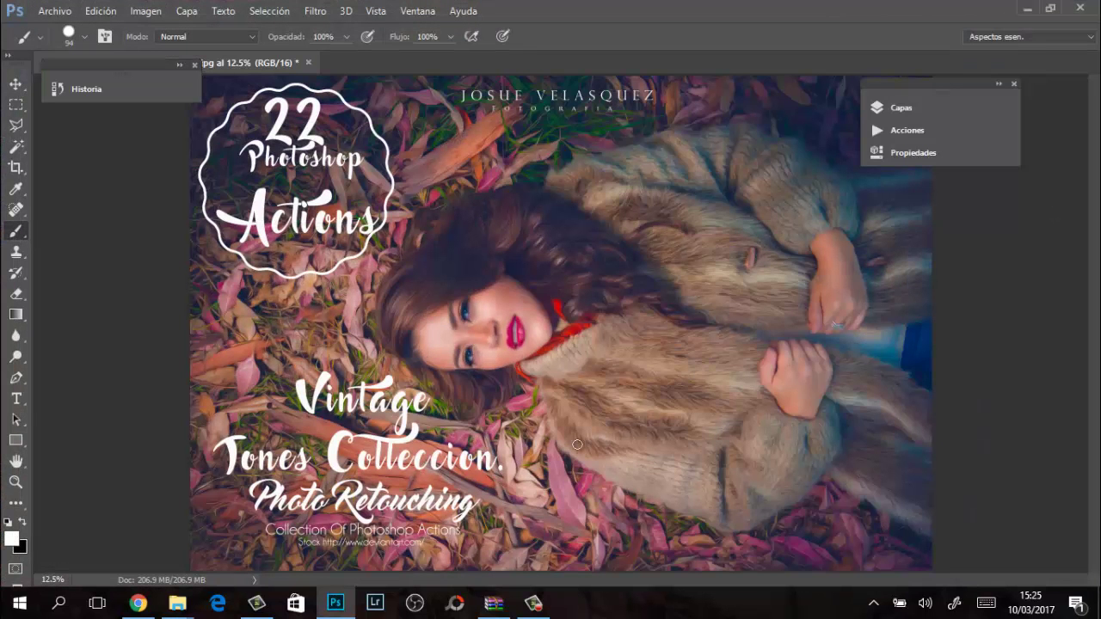
Check the VINTAGE TONES COLLECCION set's actions in the Acciones panel, then close the promo document.
click(909, 127)
click(672, 154)
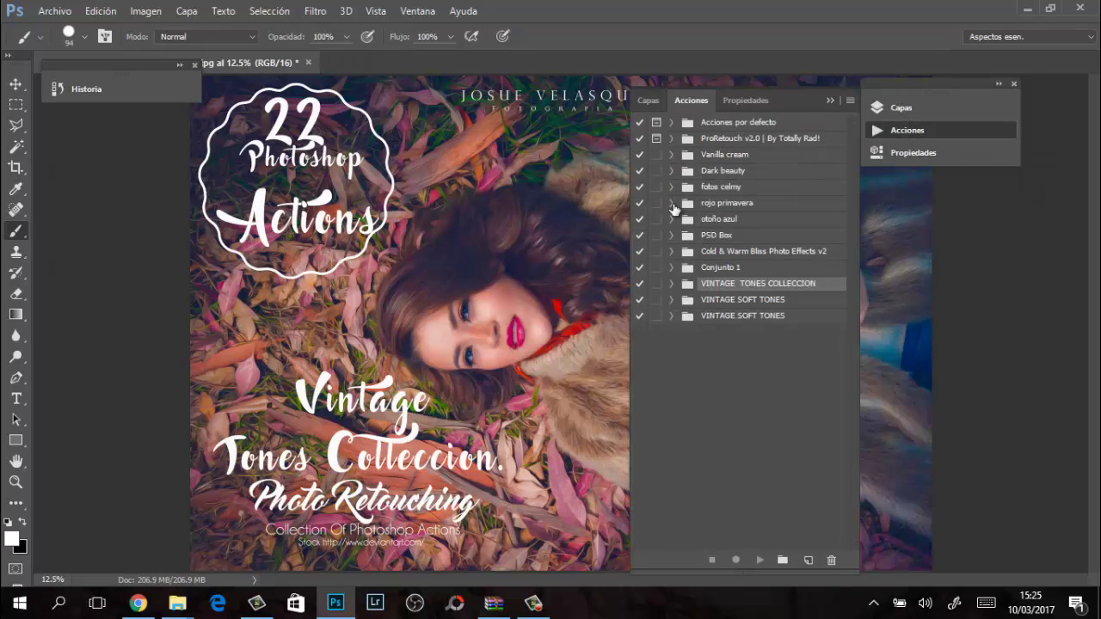
click(674, 286)
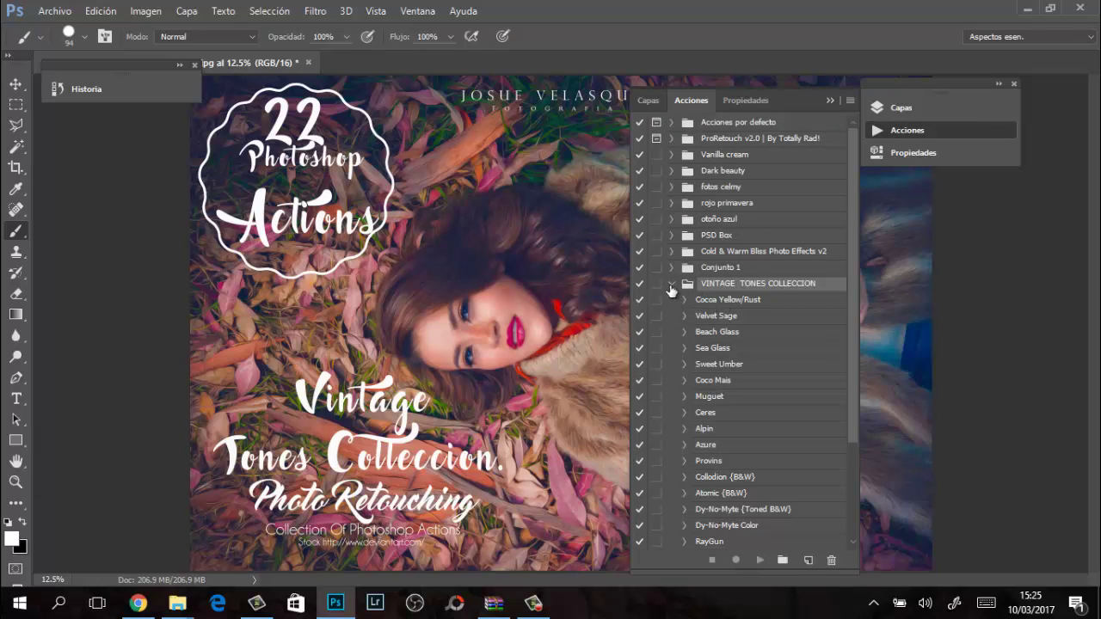
click(672, 285)
click(674, 301)
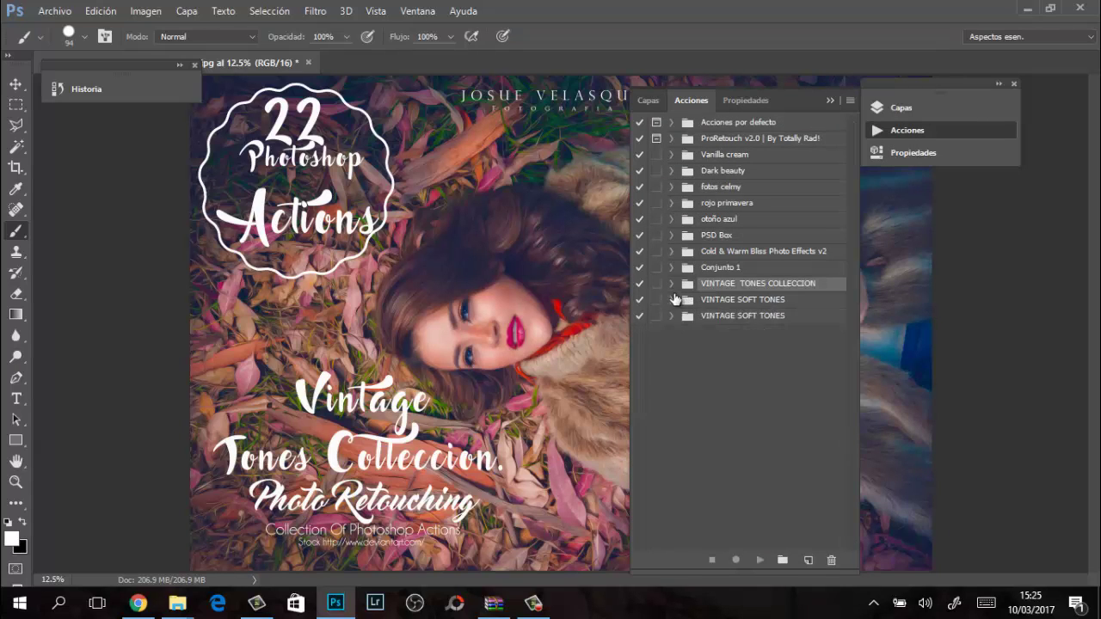
scroll(811, 302, down, 3)
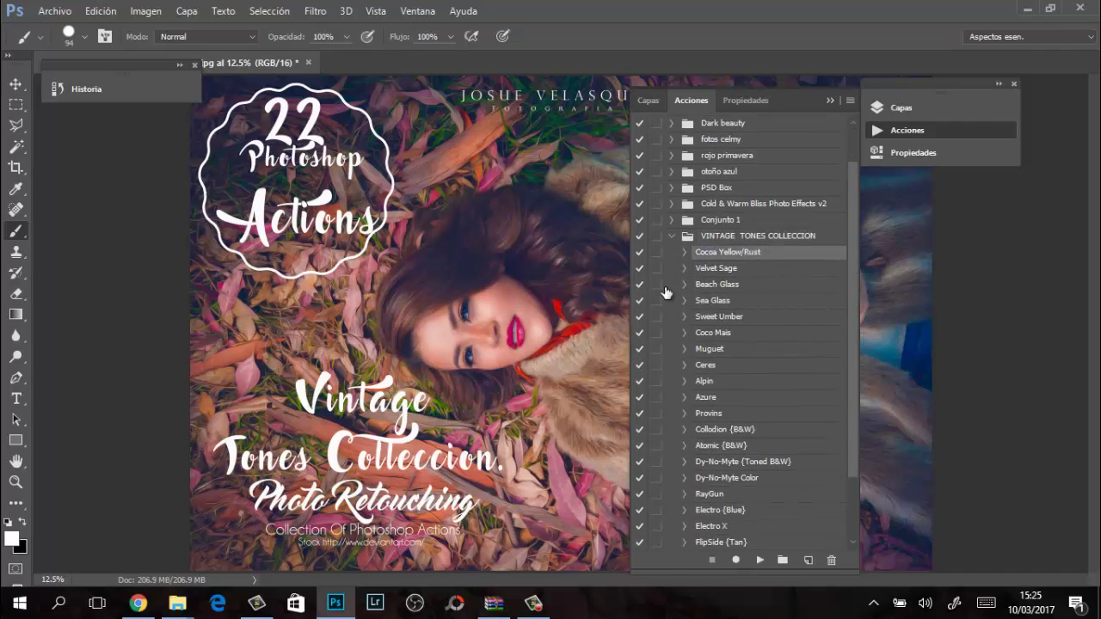
click(307, 62)
Skip saving the promo, then drag the six stock photos into Photoshop, accepting the profile prompt.
click(562, 226)
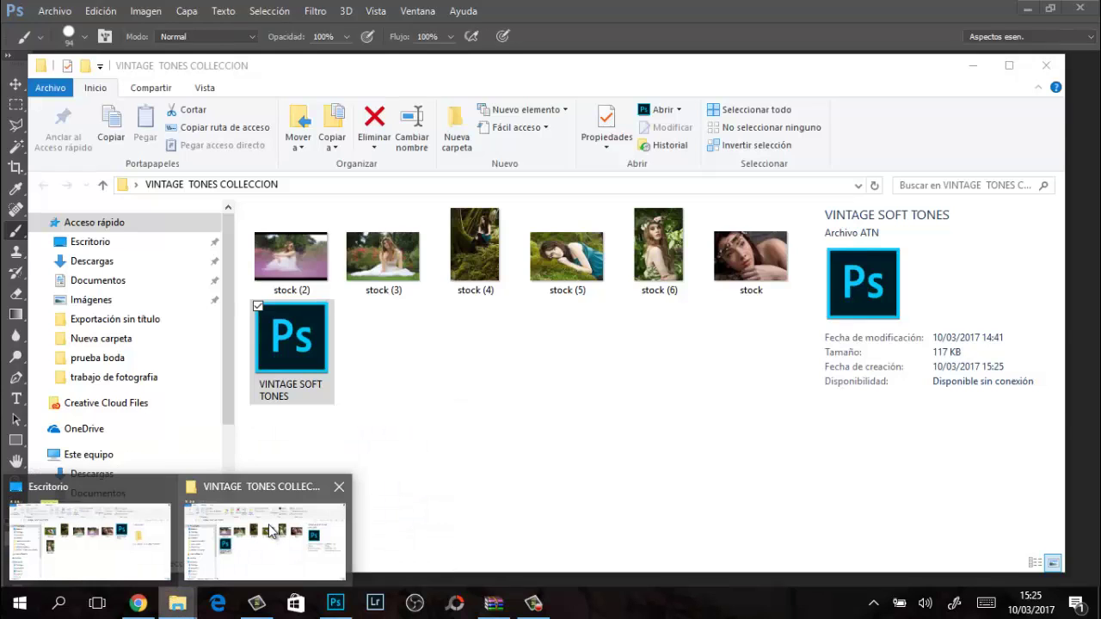
click(271, 530)
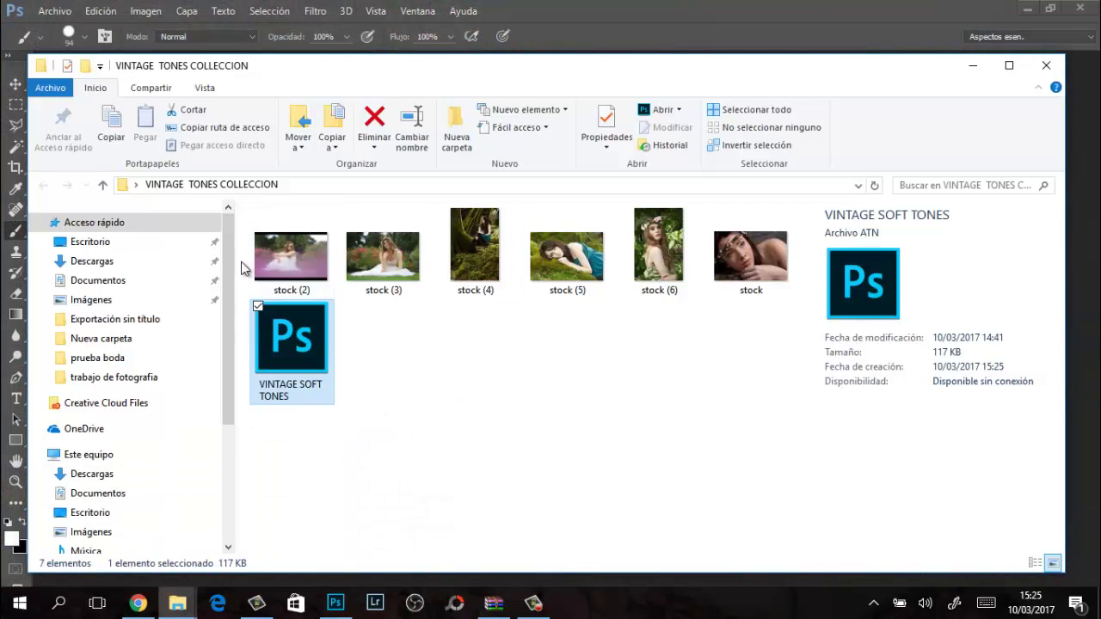
mouse_move(240, 263)
mouse_down()
mouse_move(763, 268)
mouse_move(438, 275)
mouse_up()
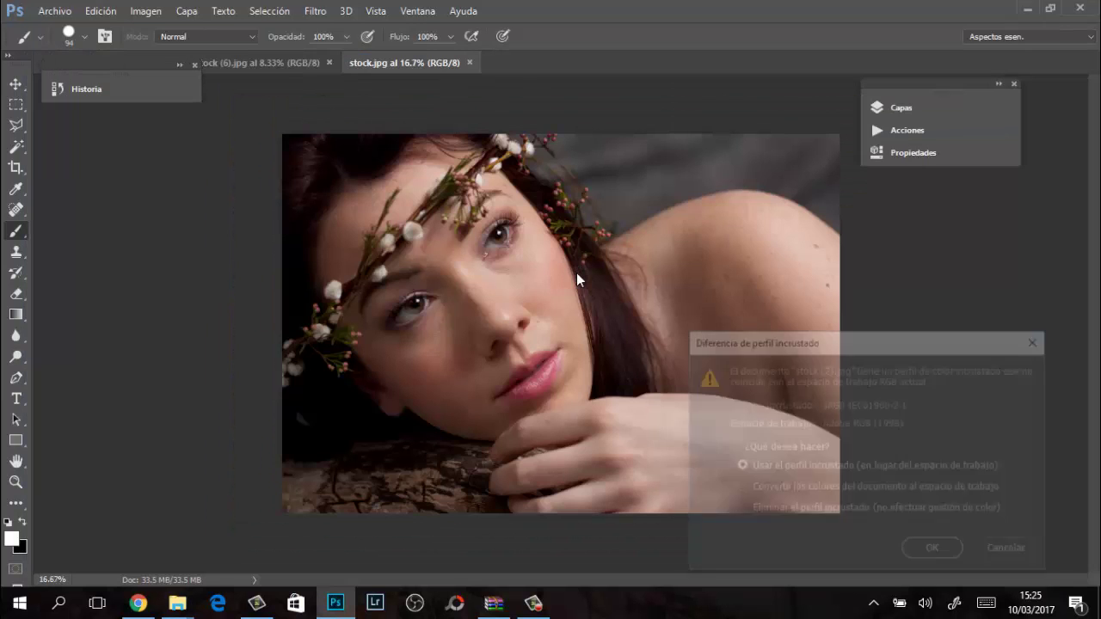
click(919, 551)
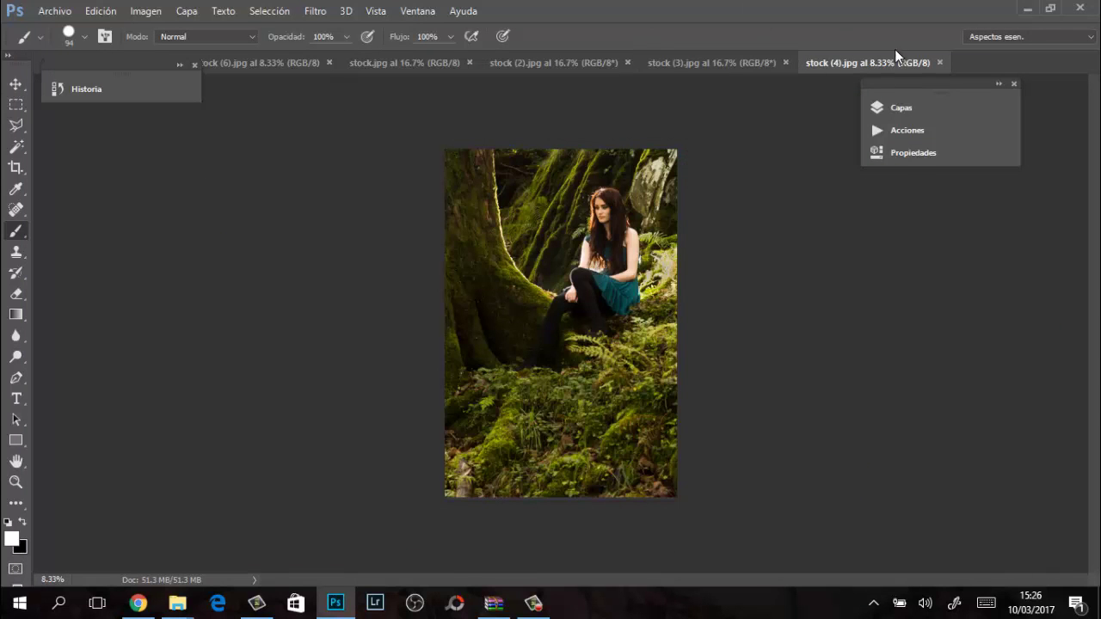
Cycle through the photo tabs to the woman-on-moss stock.jpg.
click(712, 62)
click(559, 62)
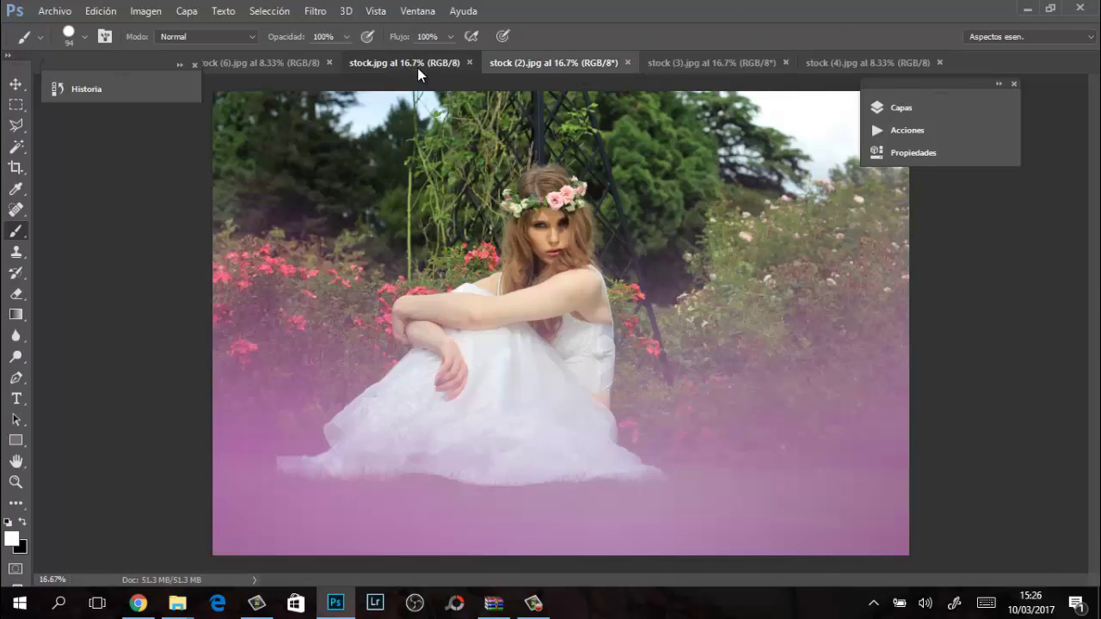
click(413, 62)
click(284, 62)
click(405, 62)
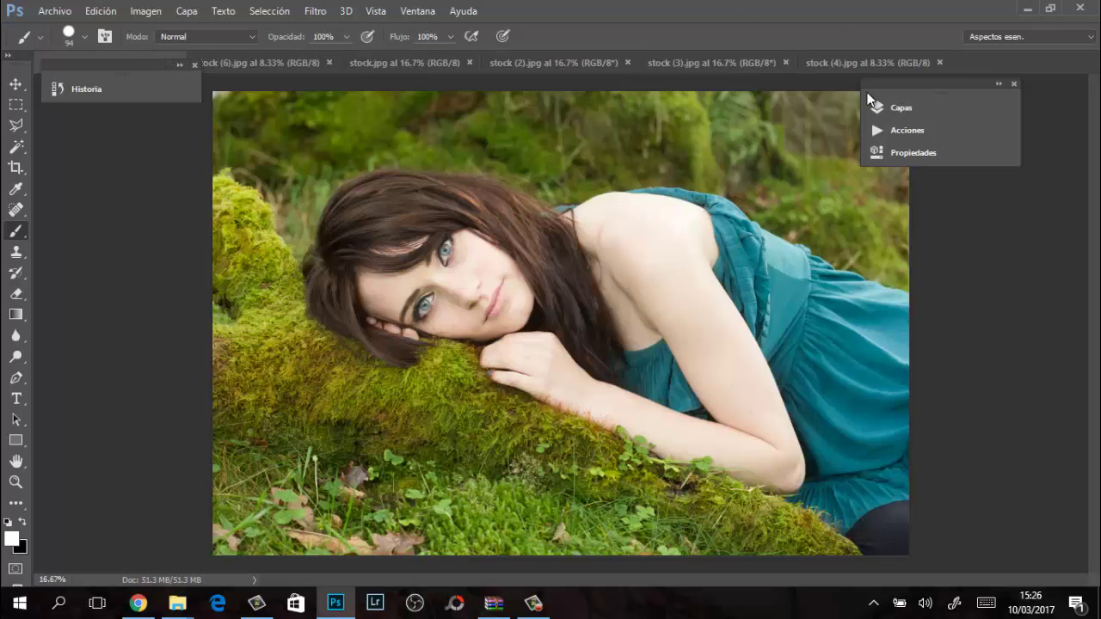
Dock the panel group on the right and run the Alpin action on the moss photo.
click(907, 130)
drag(809, 97, 989, 86)
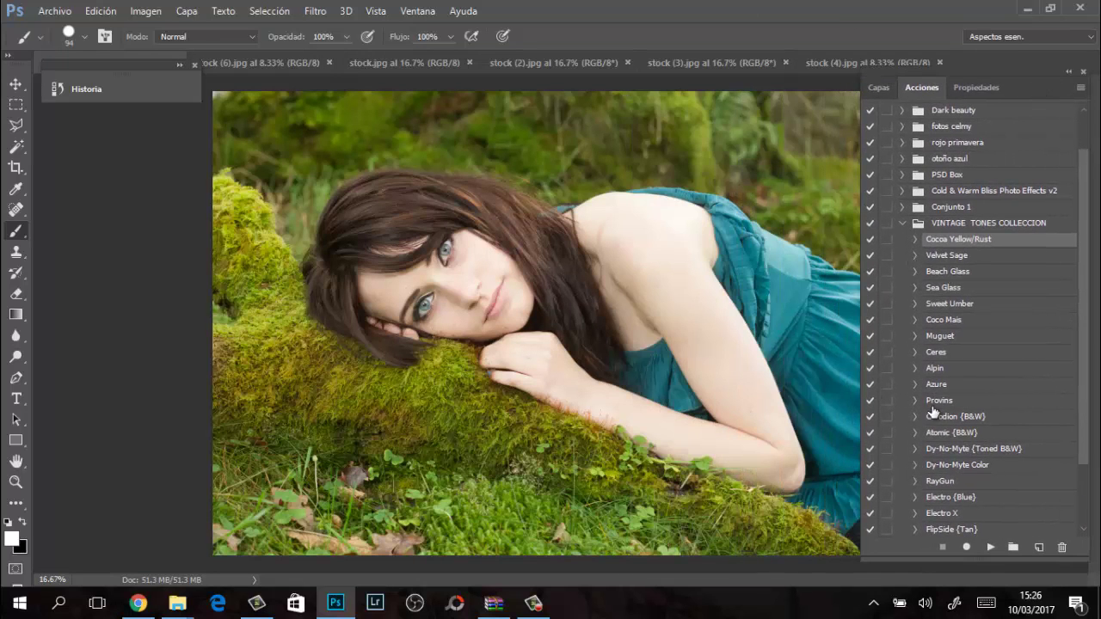
click(953, 371)
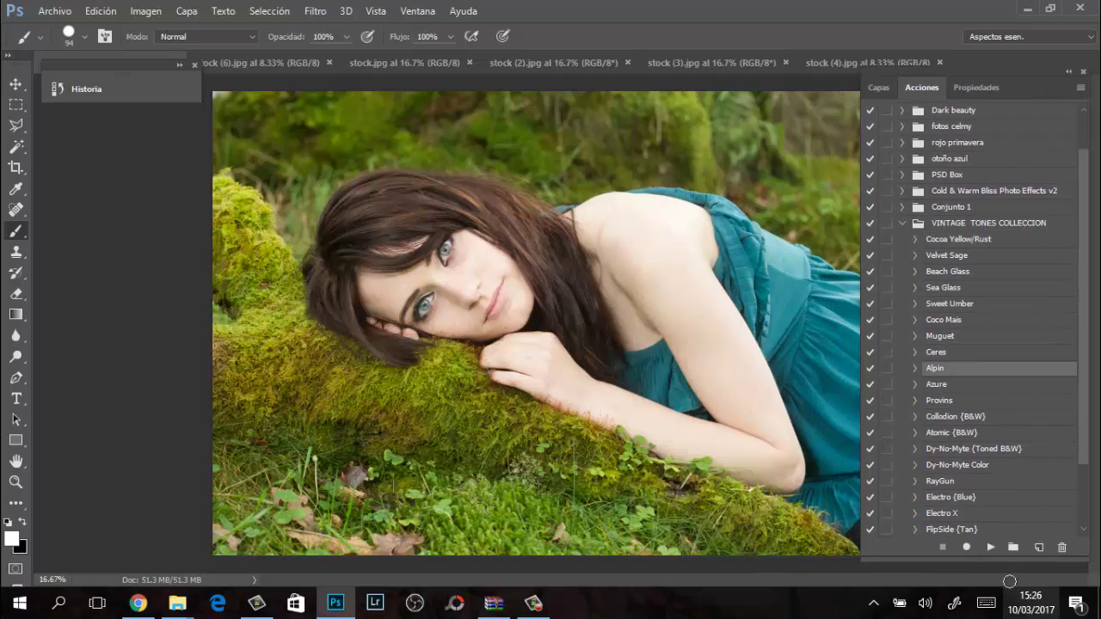
click(991, 547)
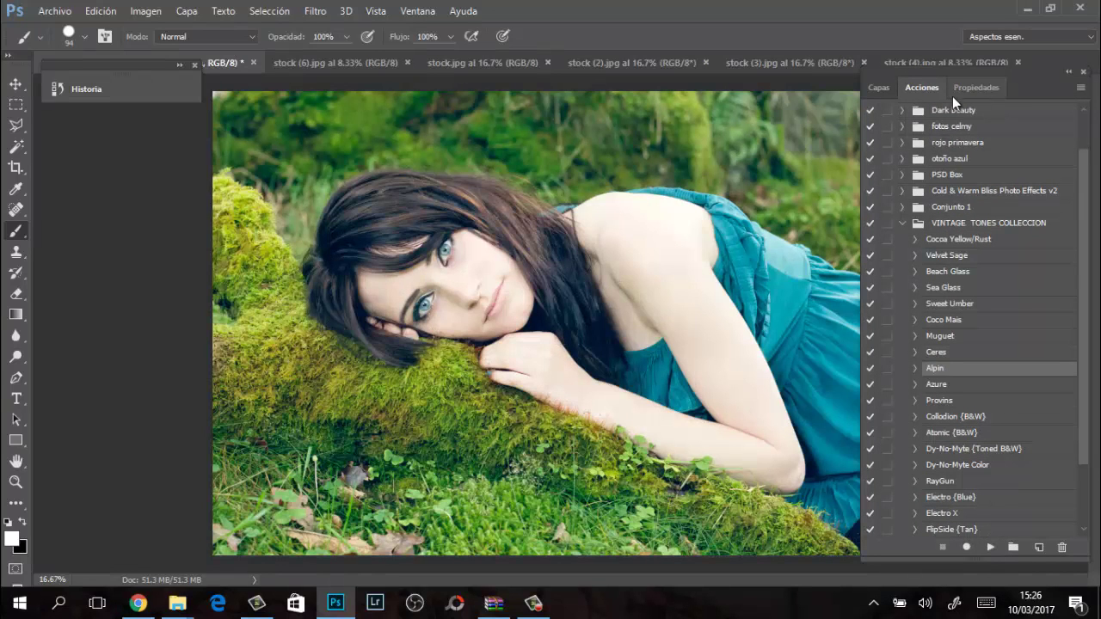
Set the Alpin Levels adjustment's output levels to 0 and 195.
click(875, 88)
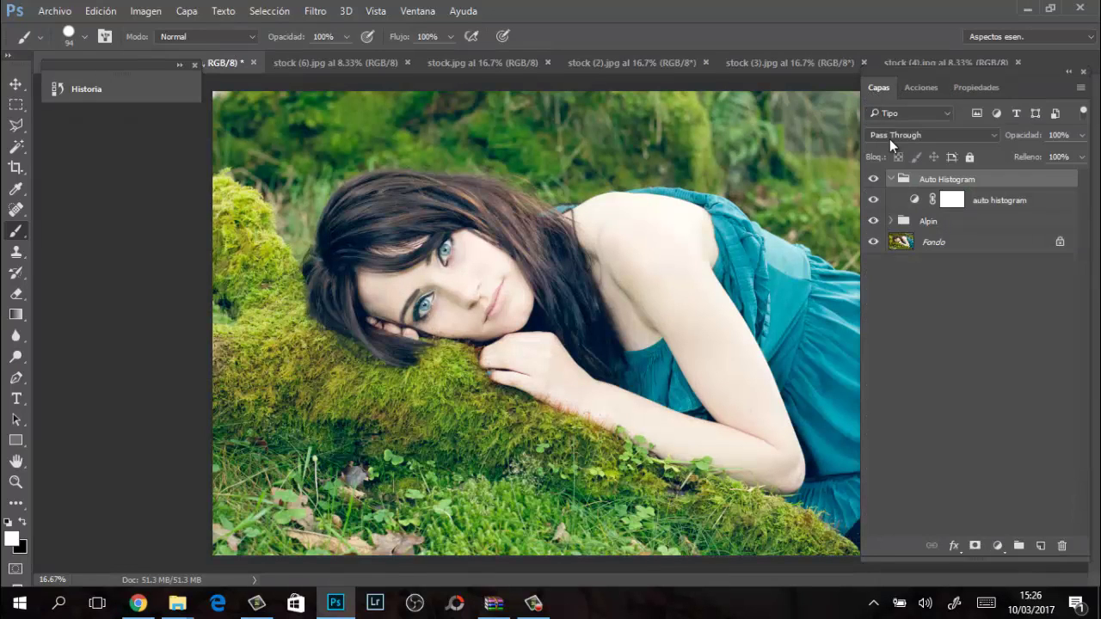
click(891, 221)
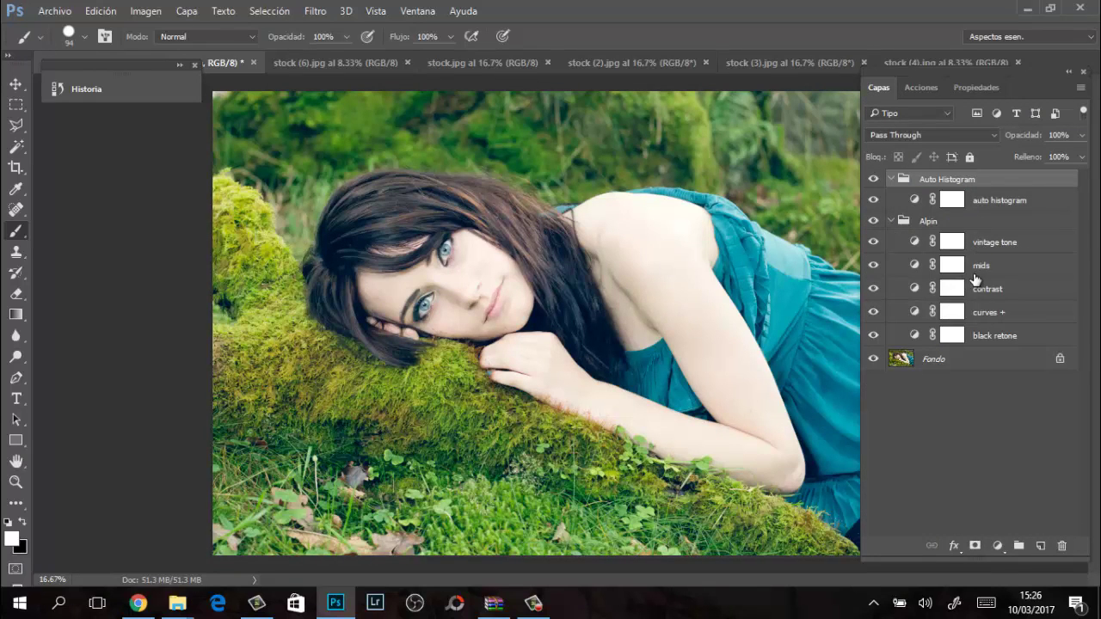
double_click(913, 311)
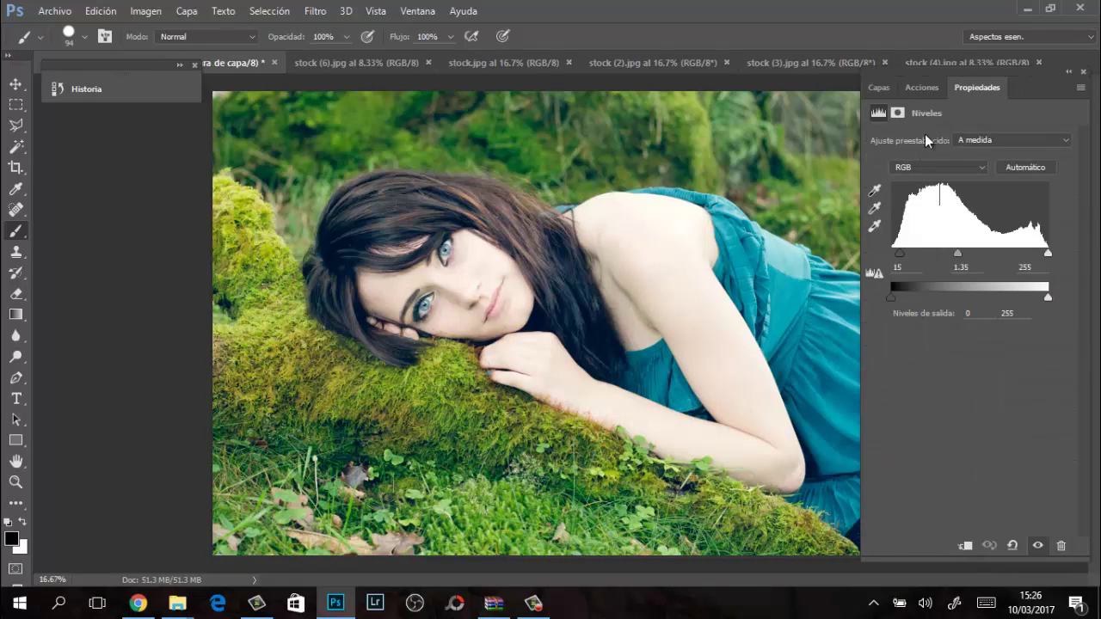
drag(1047, 299, 1011, 299)
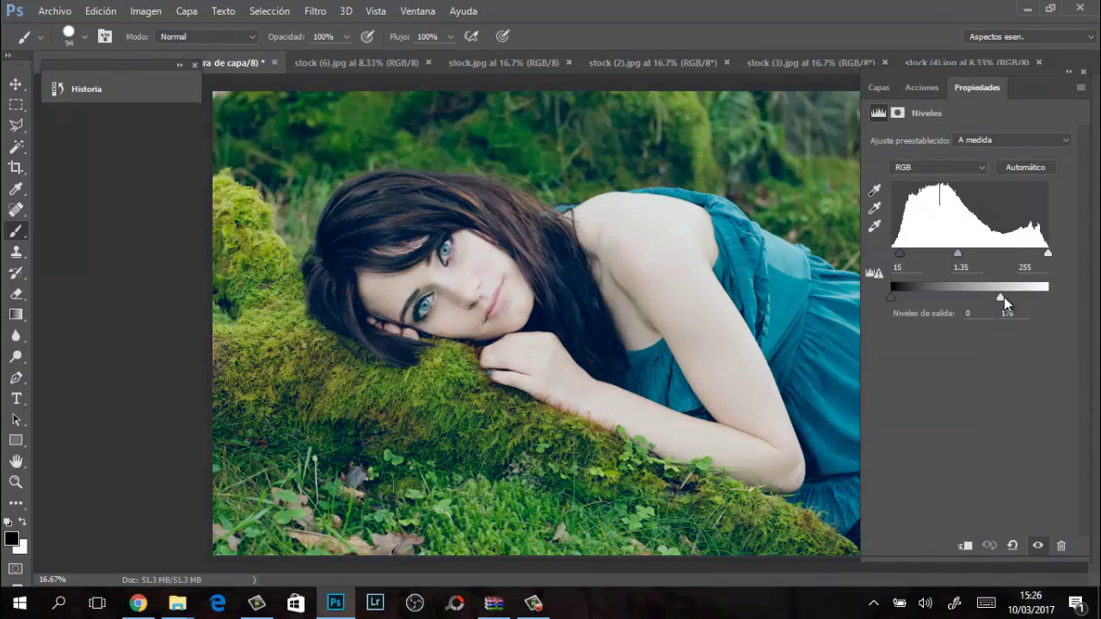
drag(920, 296, 874, 303)
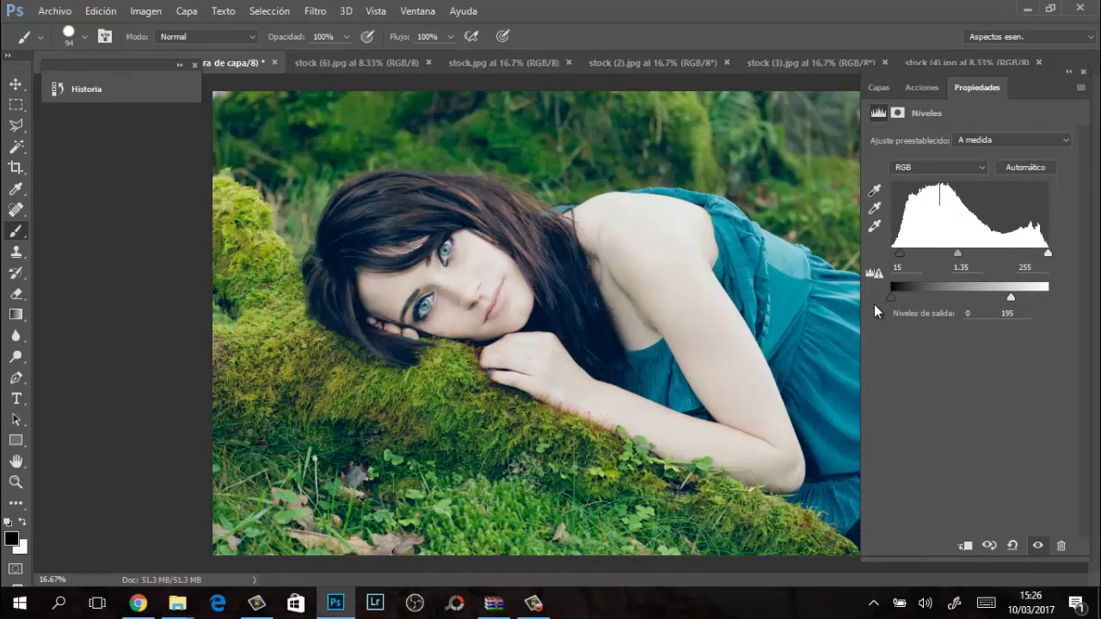
Inspect the vintage tone Levels channels, then collapse the Auto Histogram and Alpin groups.
click(879, 88)
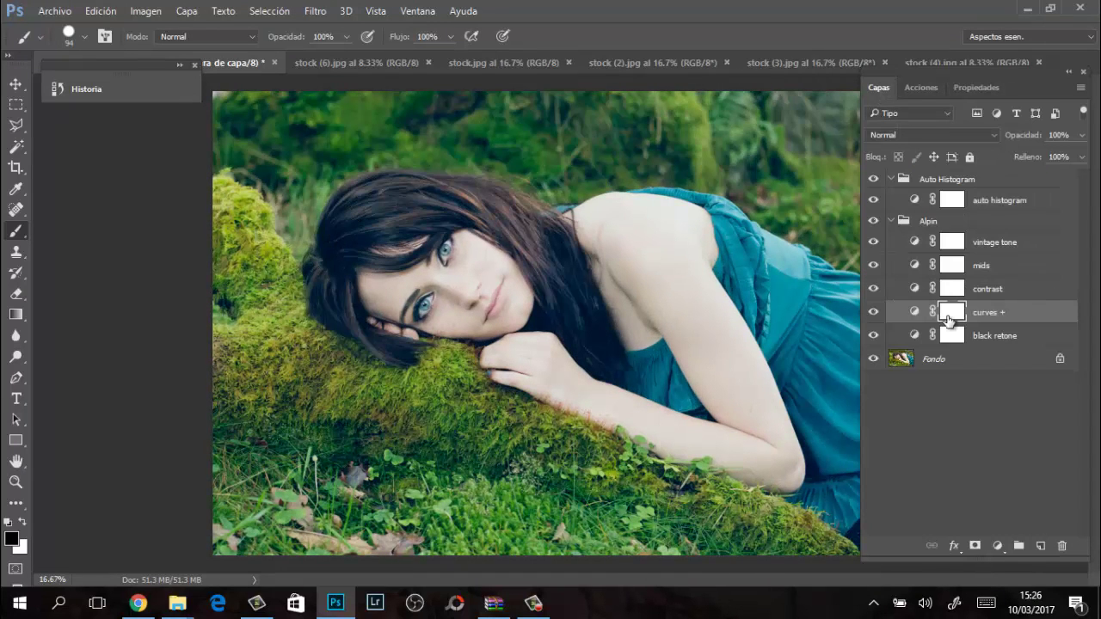
double_click(913, 243)
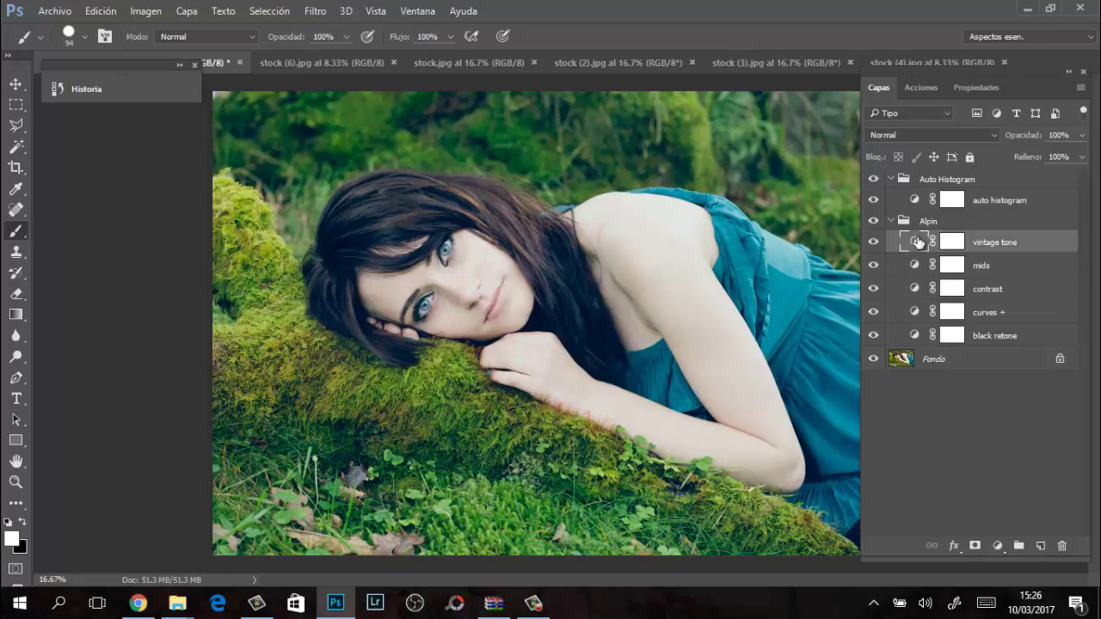
click(929, 167)
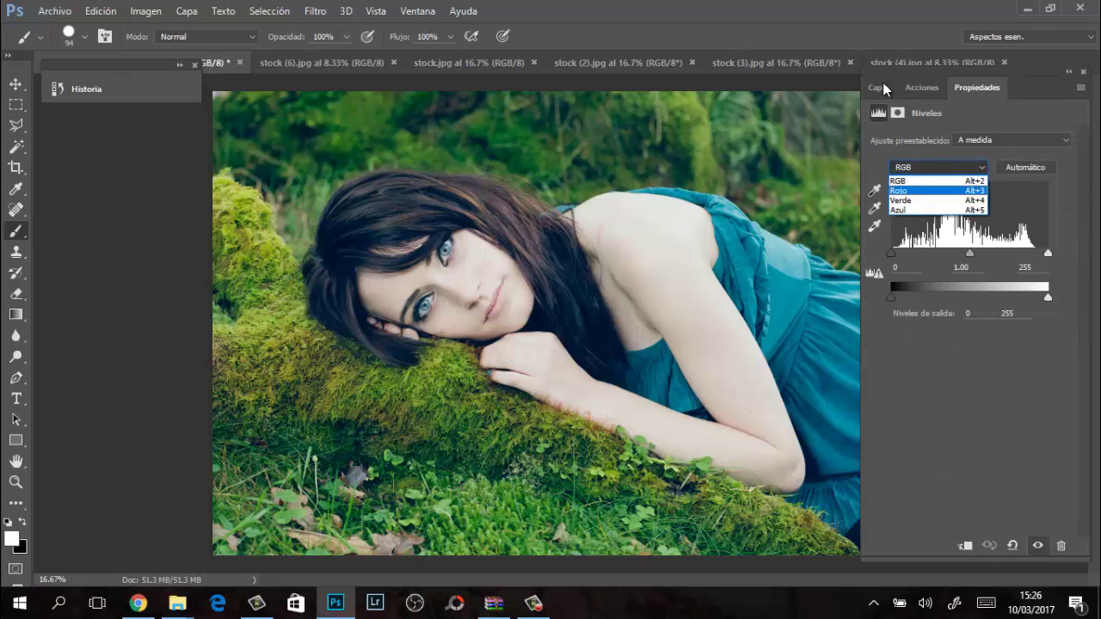
click(880, 86)
click(891, 221)
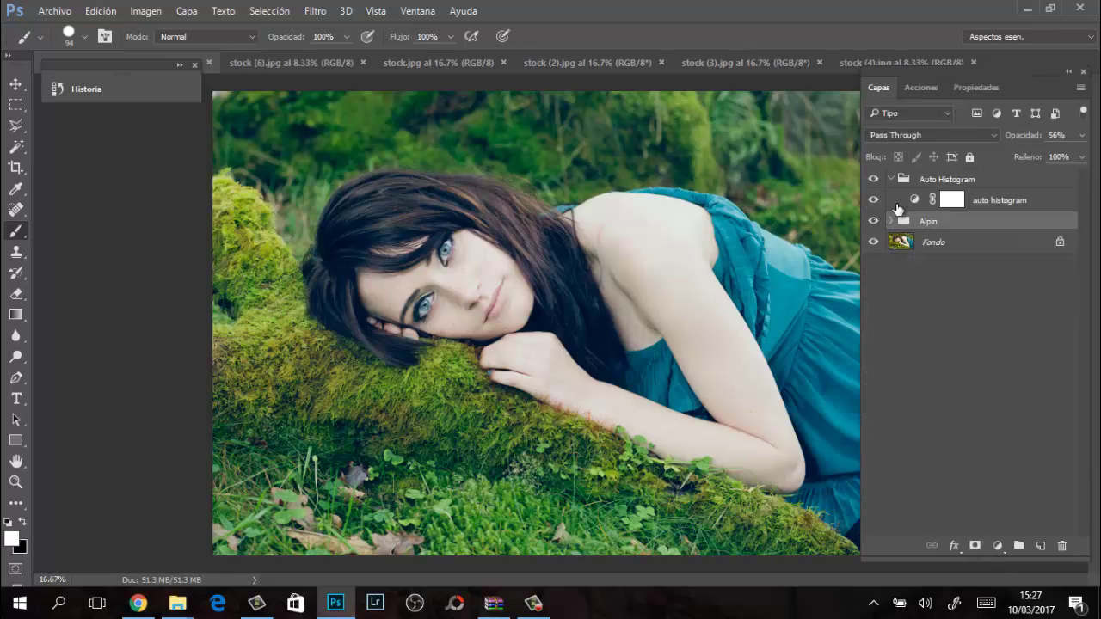
click(890, 179)
Add a darkening Curves layer and group it with Auto Histogram and Alpin as Grupo 1.
click(996, 546)
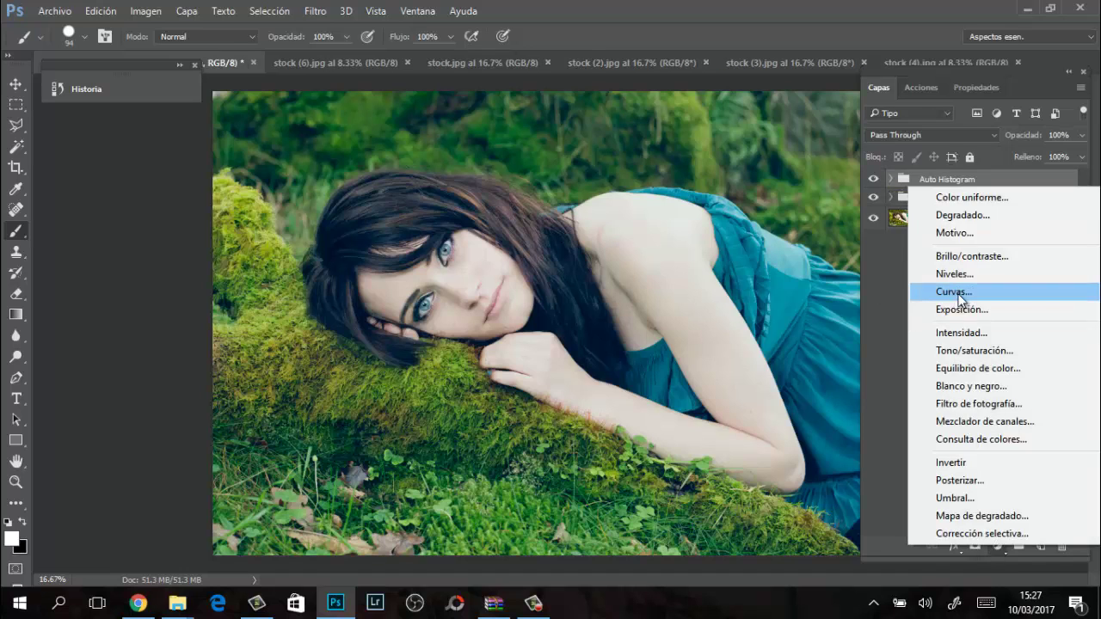
click(945, 287)
drag(990, 249, 989, 269)
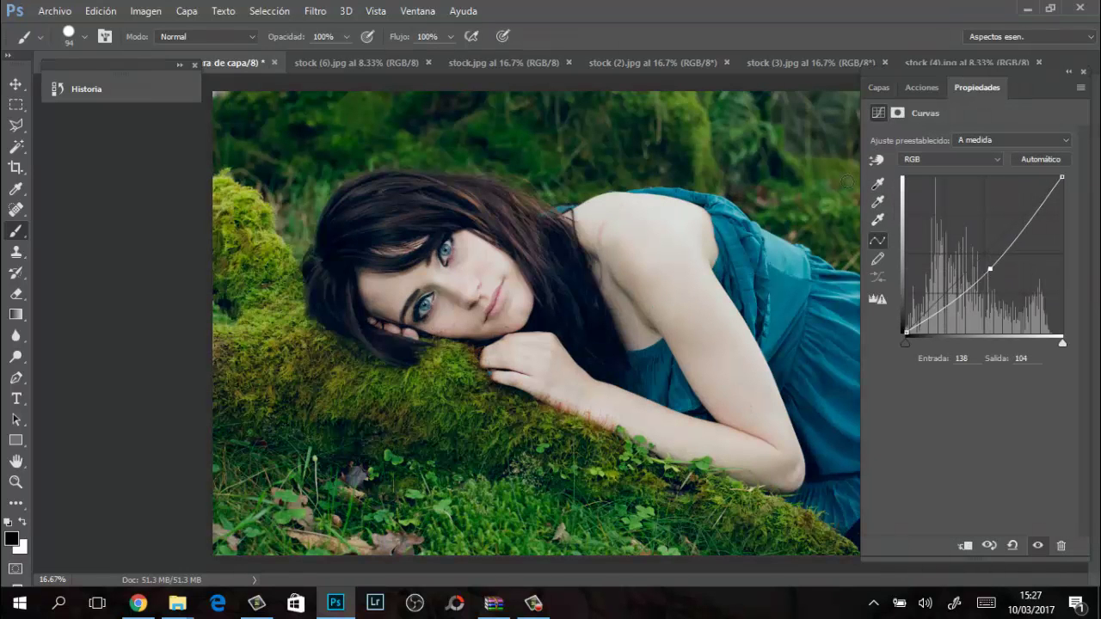
click(879, 88)
shift+click(1014, 222)
drag(1014, 222, 1018, 546)
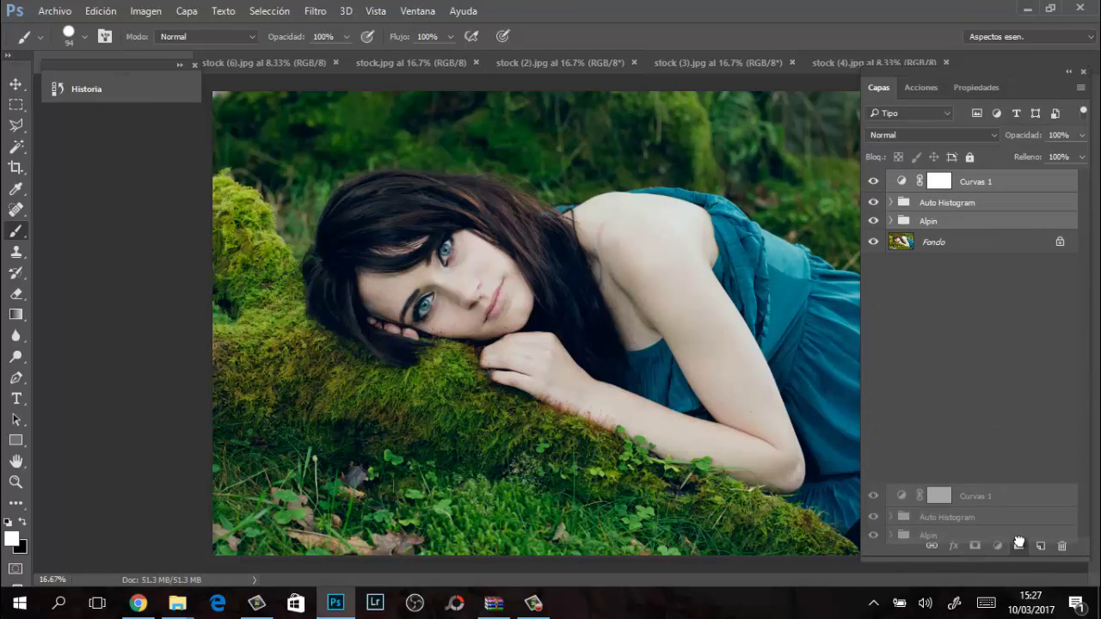
click(873, 180)
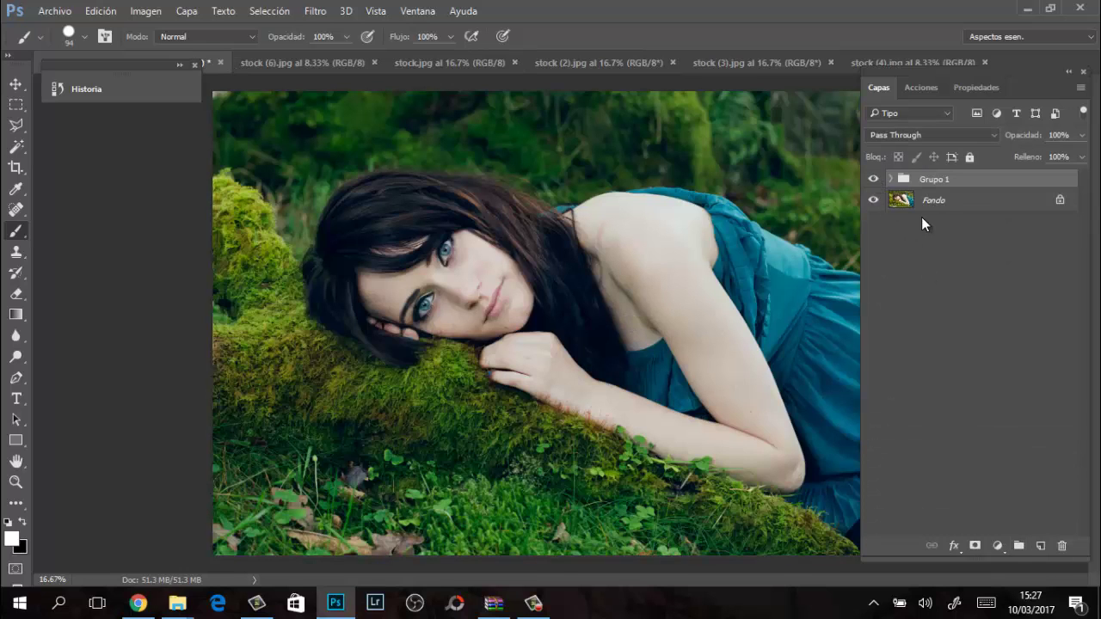
click(933, 206)
click(305, 69)
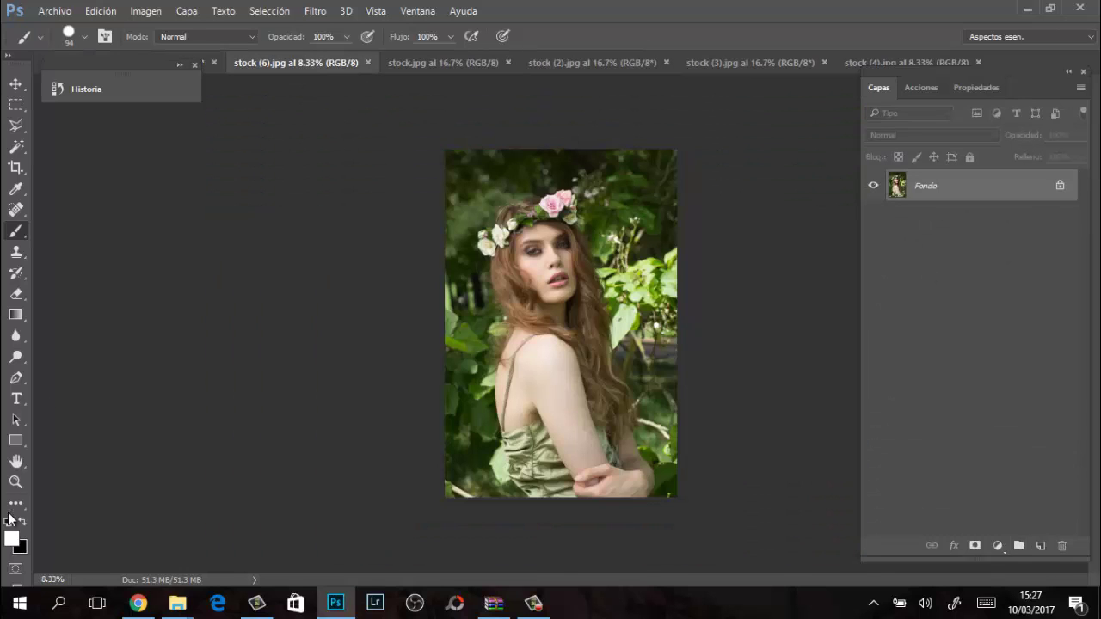
Zoom into the flower-crown portrait and apply the Velvet Sage action.
click(15, 482)
click(520, 374)
click(921, 87)
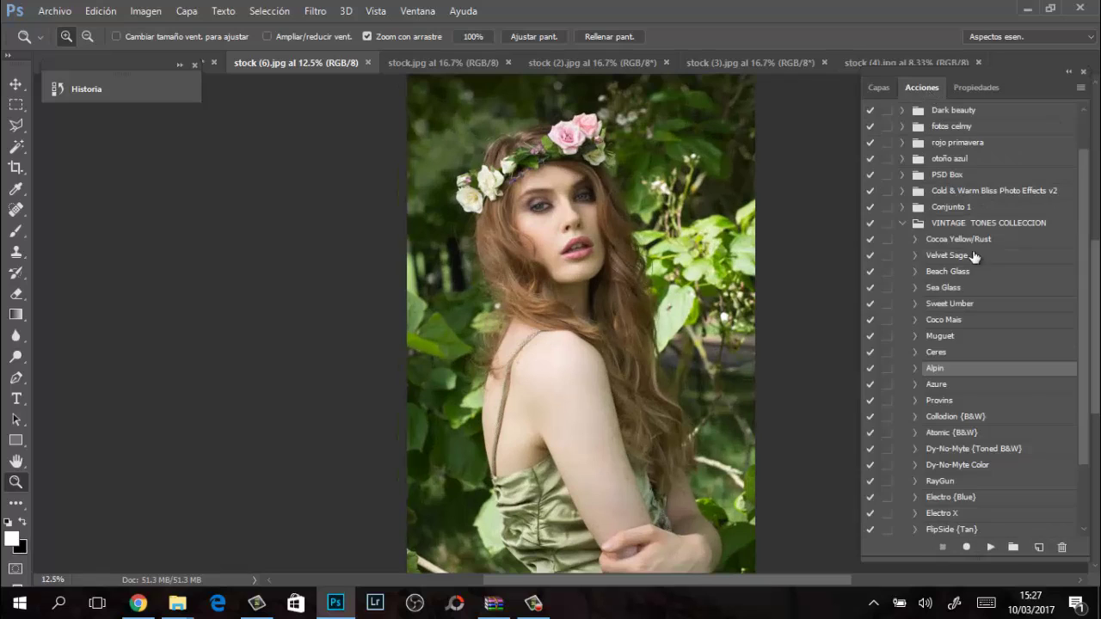
click(945, 385)
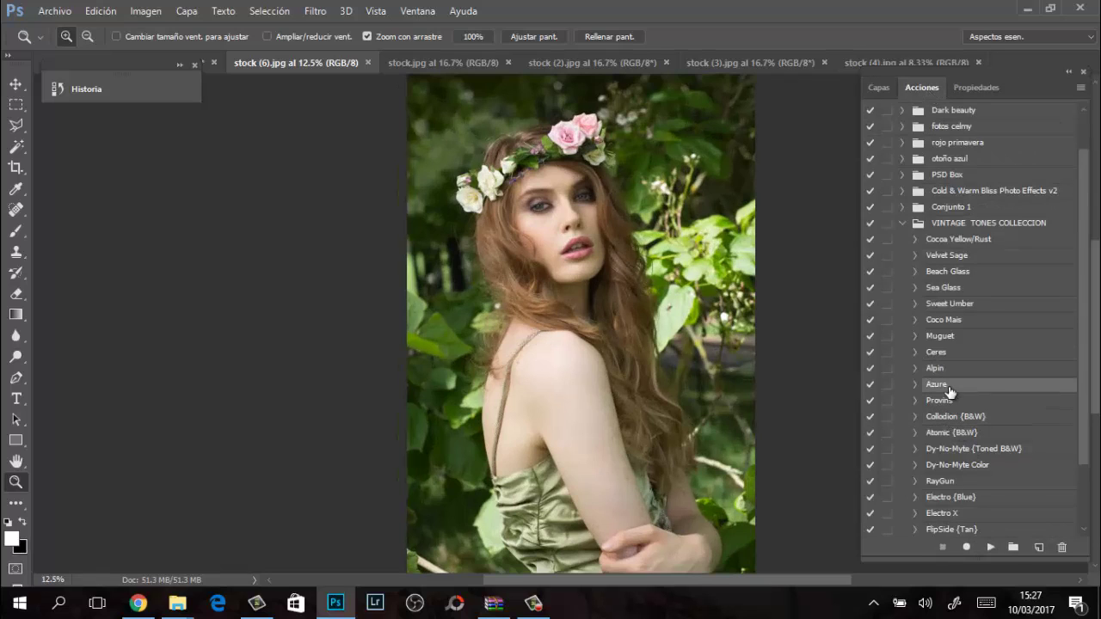
click(970, 256)
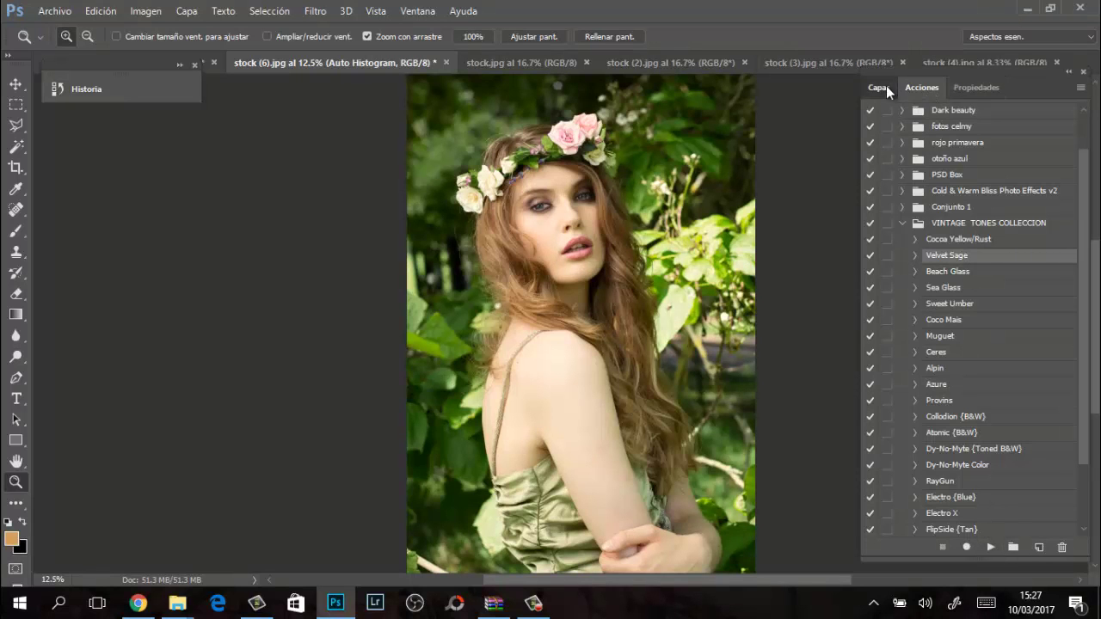
Raise the Blue channel black point in the auto histogram Curves for a bluish cast.
click(878, 87)
click(907, 204)
double_click(907, 204)
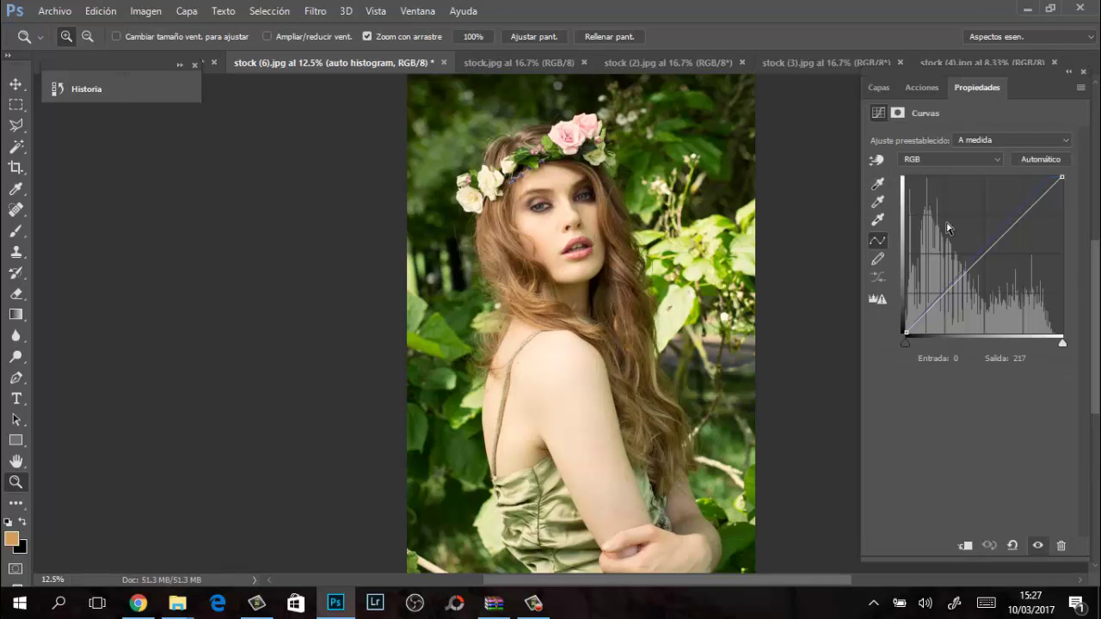
click(938, 157)
click(932, 197)
drag(903, 331, 905, 296)
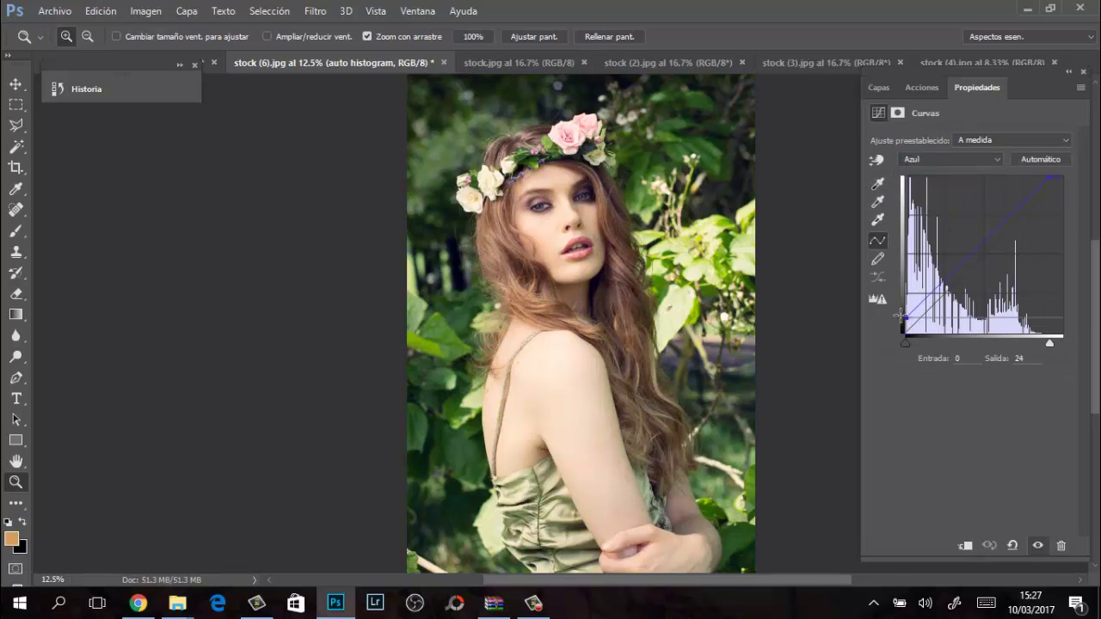
Lower the RGB curve midtones from 121 to 103 to darken the portrait.
click(927, 159)
click(928, 172)
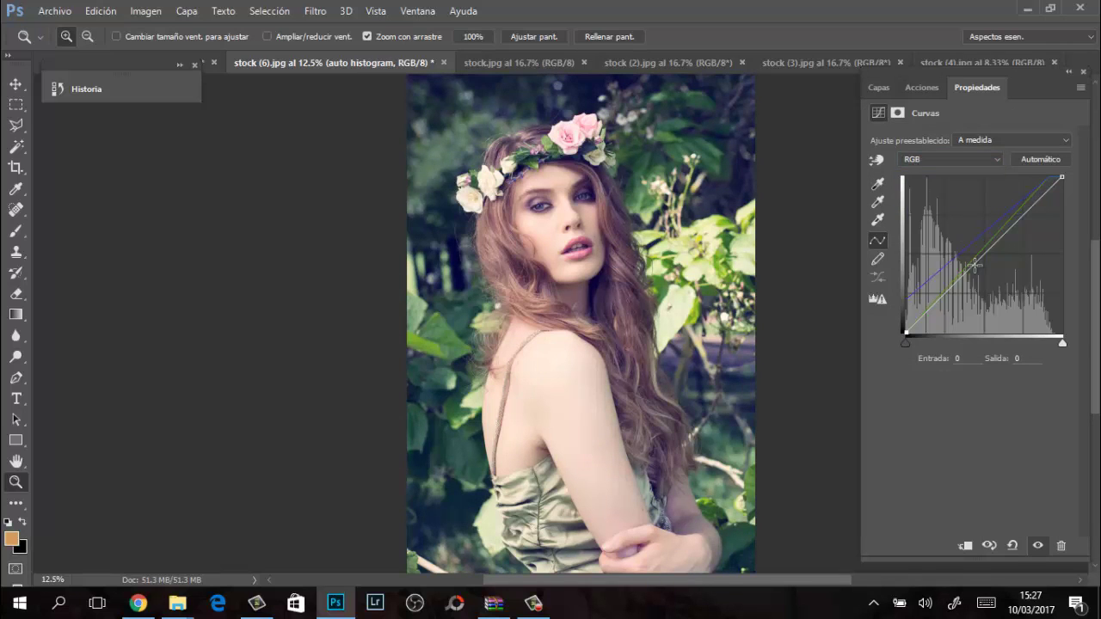
drag(974, 265, 980, 270)
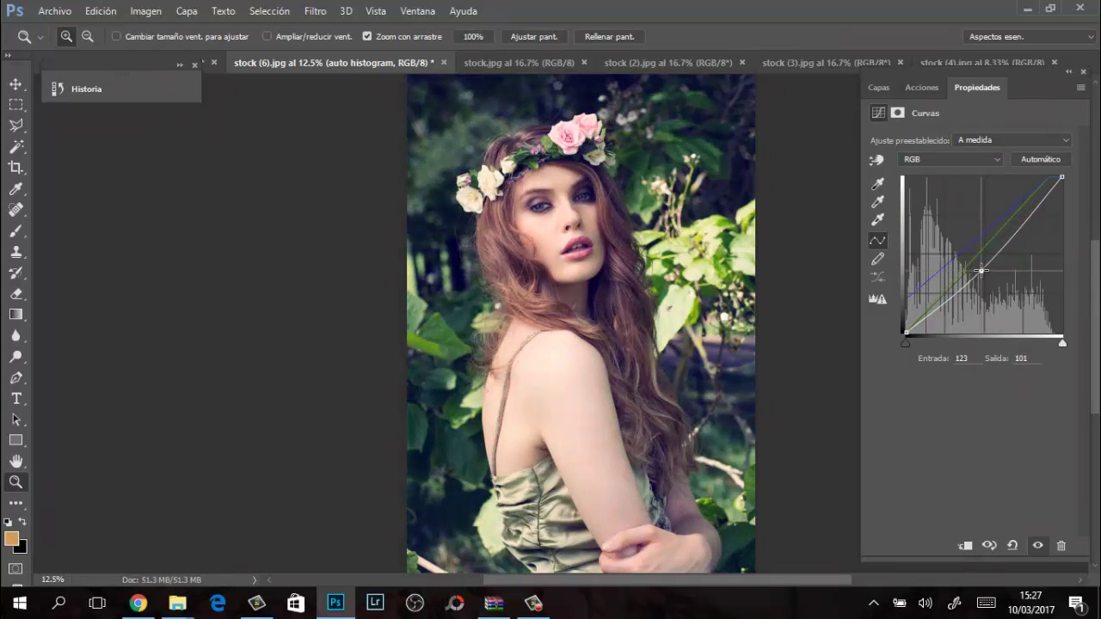
click(522, 67)
Run the Collodion {B&W} action on stock.jpg, dismissing its warning.
click(916, 88)
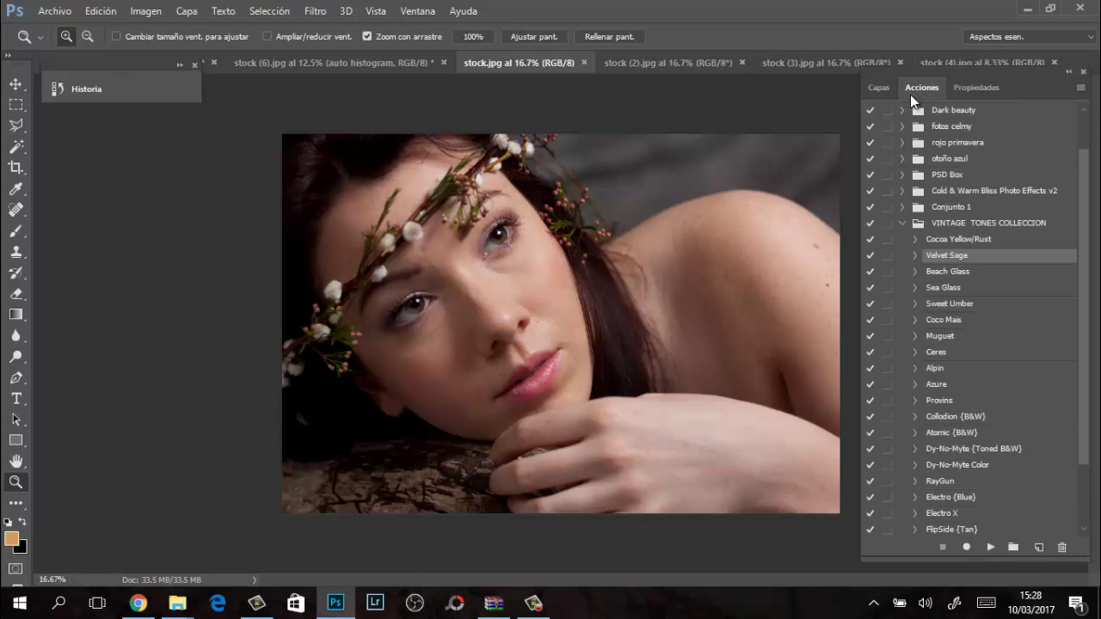
scroll(1090, 433, down, 5)
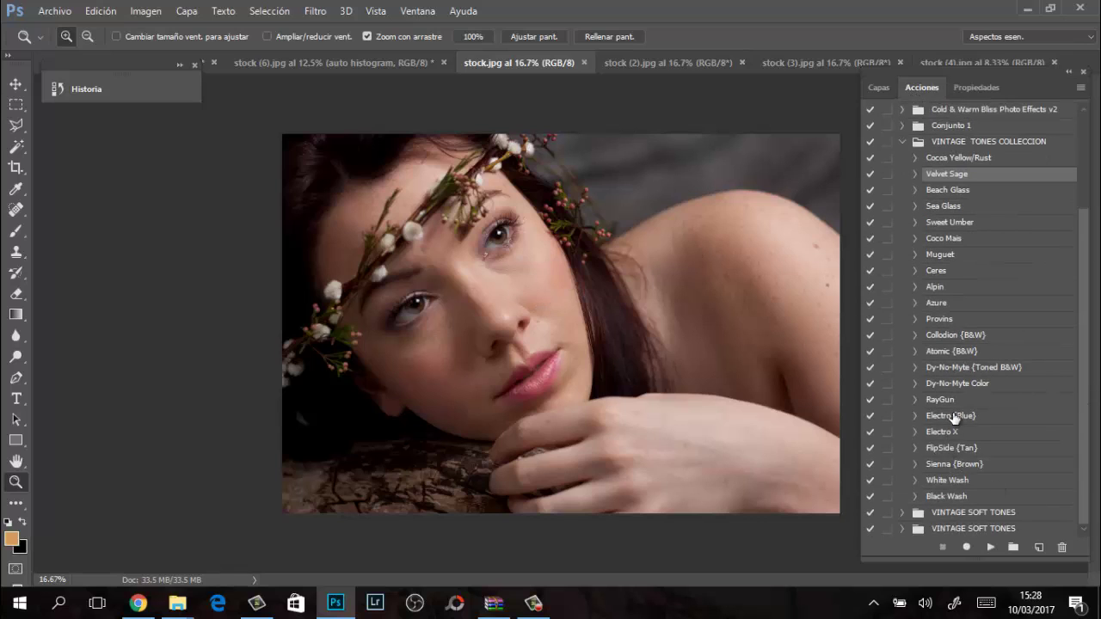
click(942, 353)
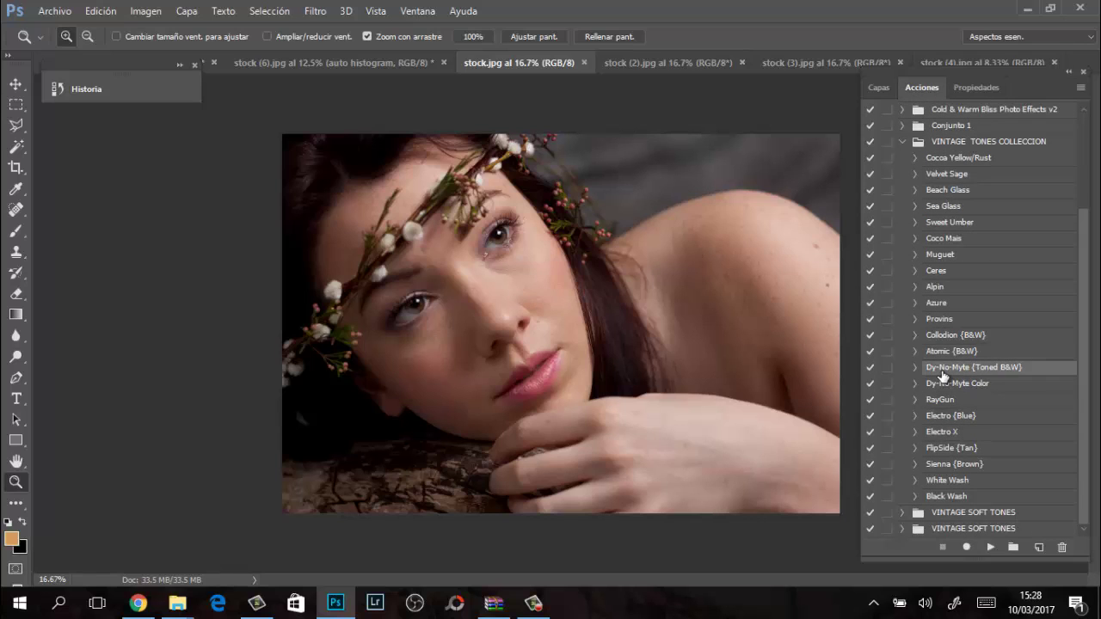
click(943, 383)
click(949, 336)
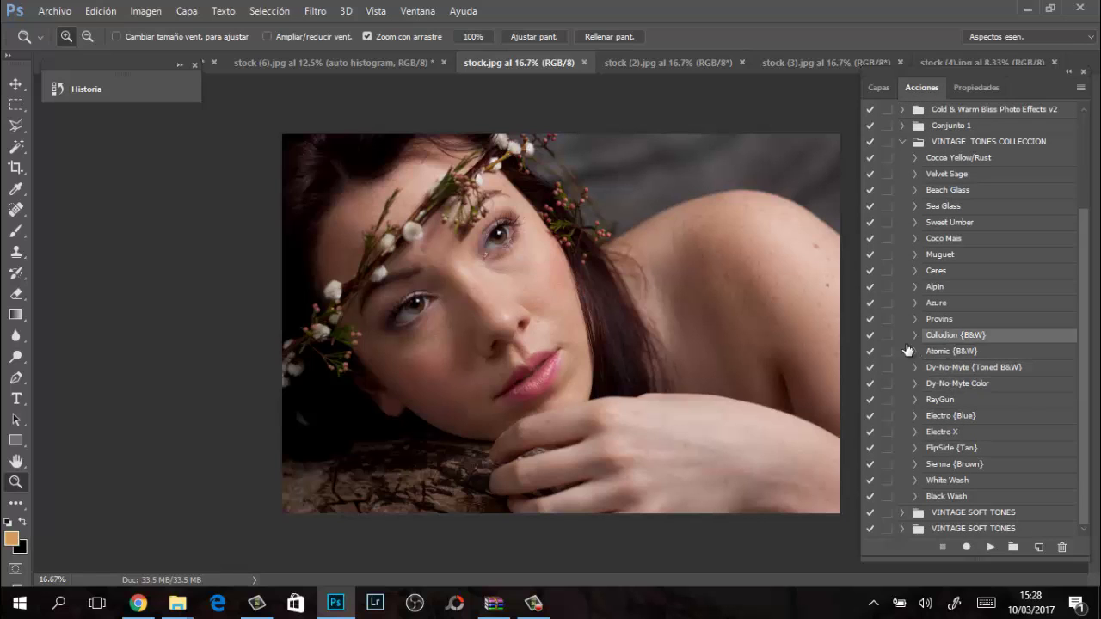
click(990, 546)
key(Return)
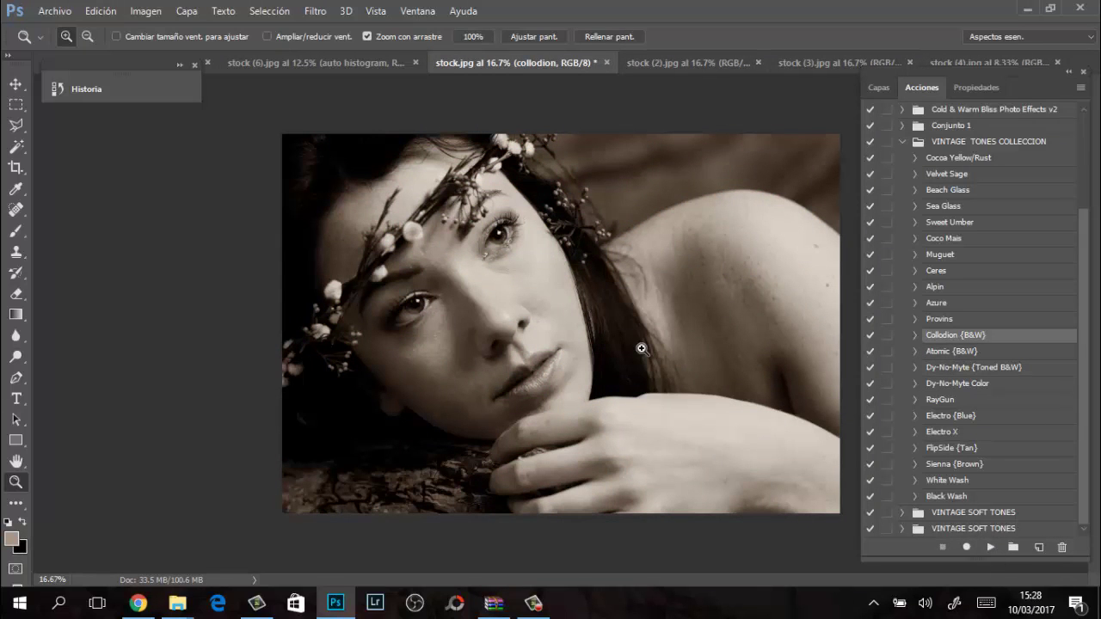
Add a Photo Filter adjustment layer with a purple filter colour.
click(975, 87)
click(878, 89)
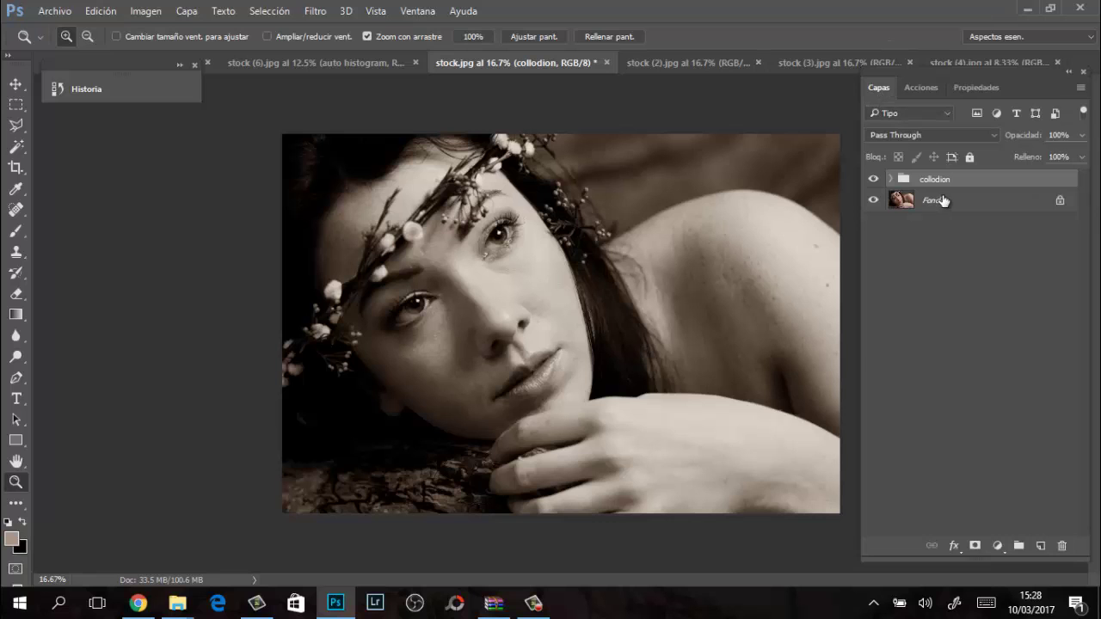
click(997, 545)
click(963, 414)
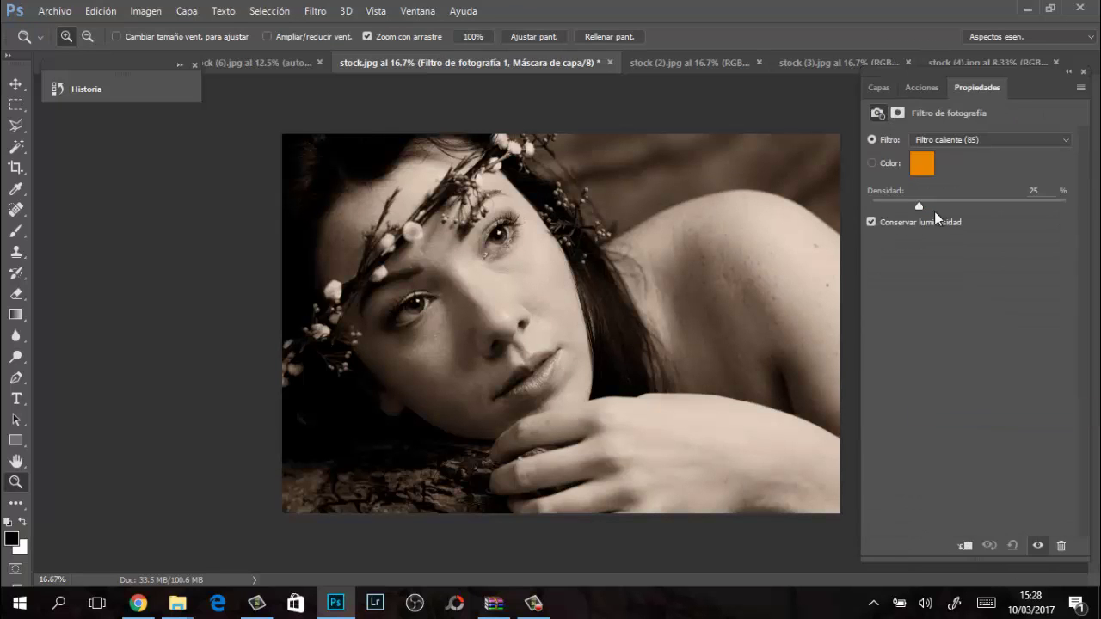
click(955, 191)
drag(870, 186, 868, 311)
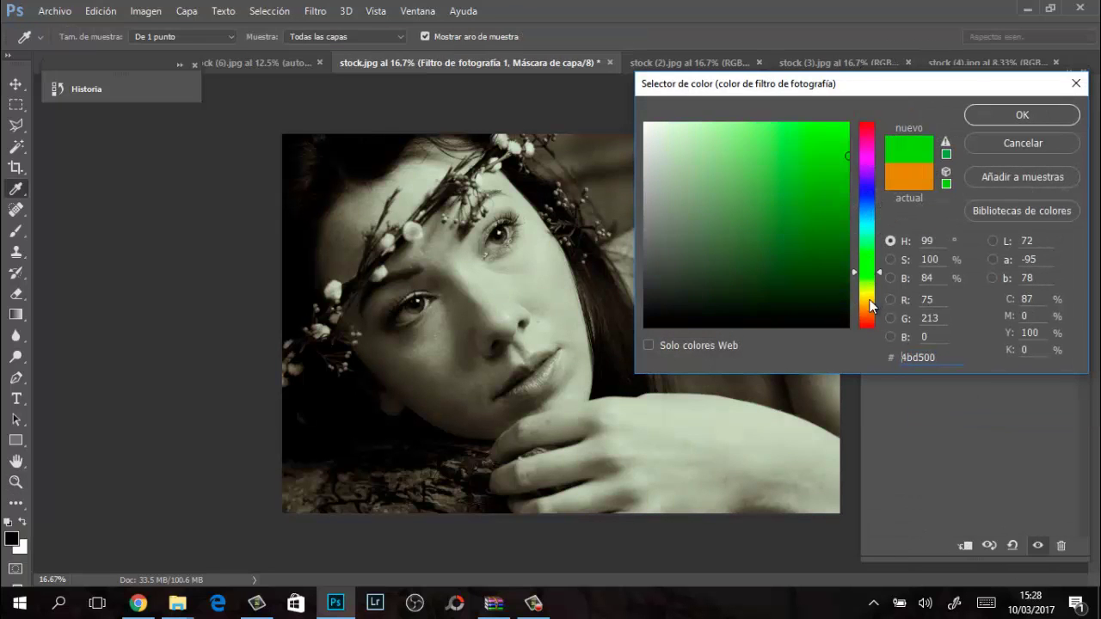
drag(868, 249, 866, 175)
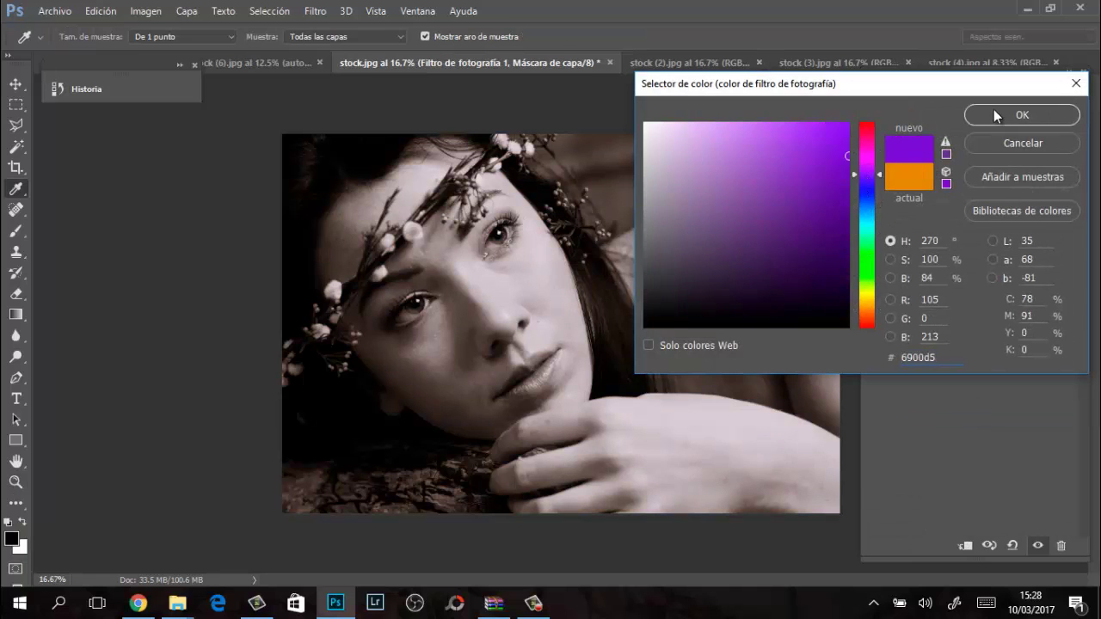
click(1019, 115)
Hide the color layer in the Collodion group after toggling the bw tone layer to compare.
click(917, 88)
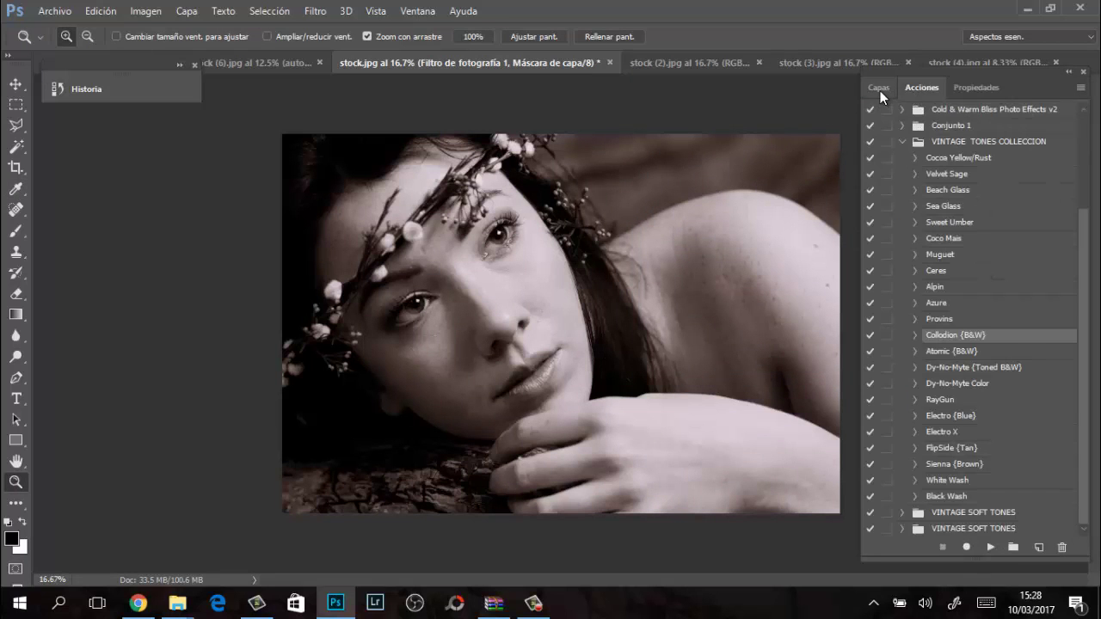
click(879, 89)
click(890, 203)
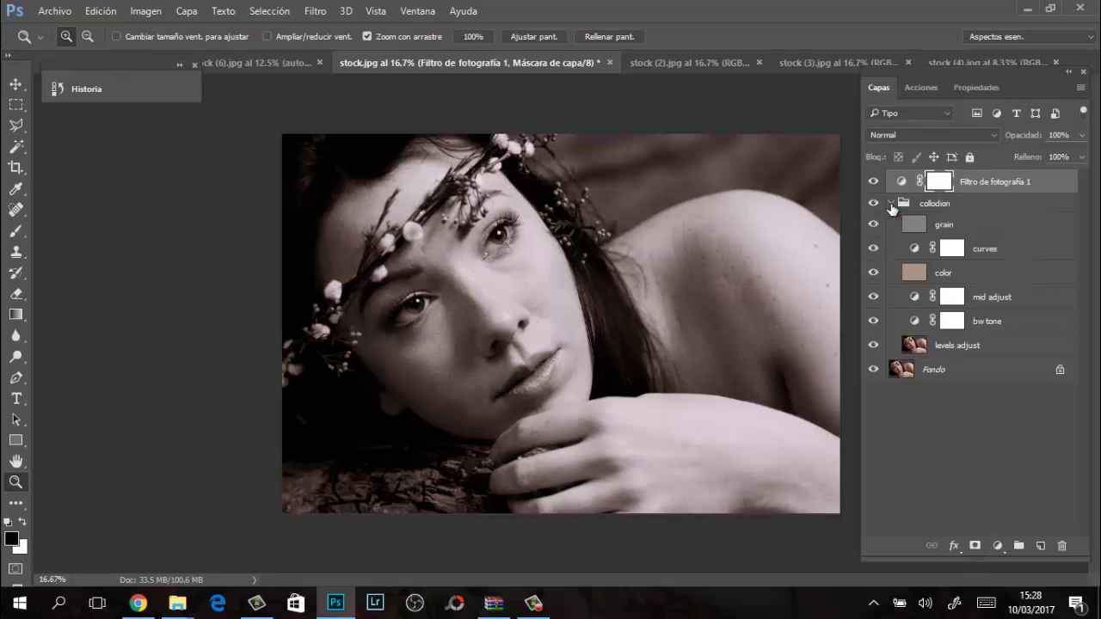
click(874, 321)
click(874, 321)
click(873, 273)
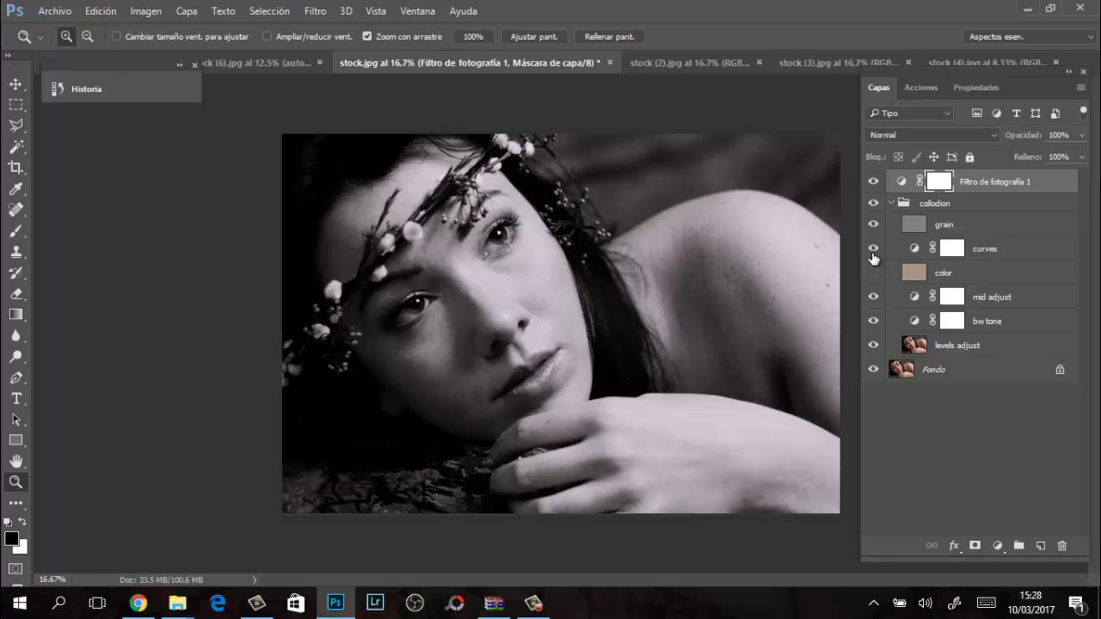
click(921, 87)
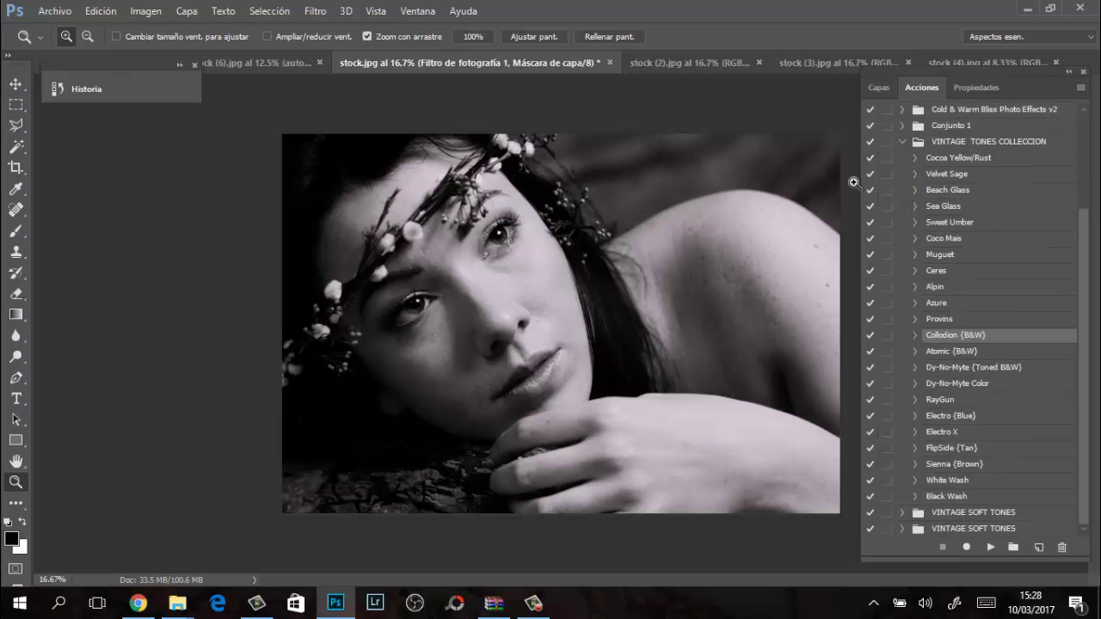
Run the Sea Glass action on the garden photo stock (2).jpg.
click(710, 61)
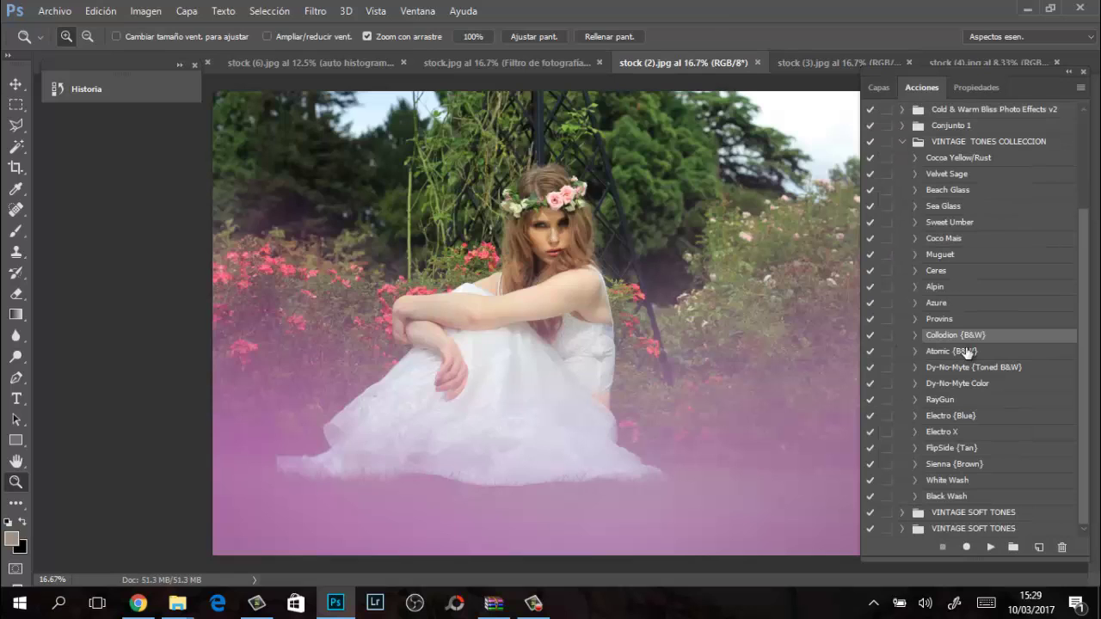
click(951, 271)
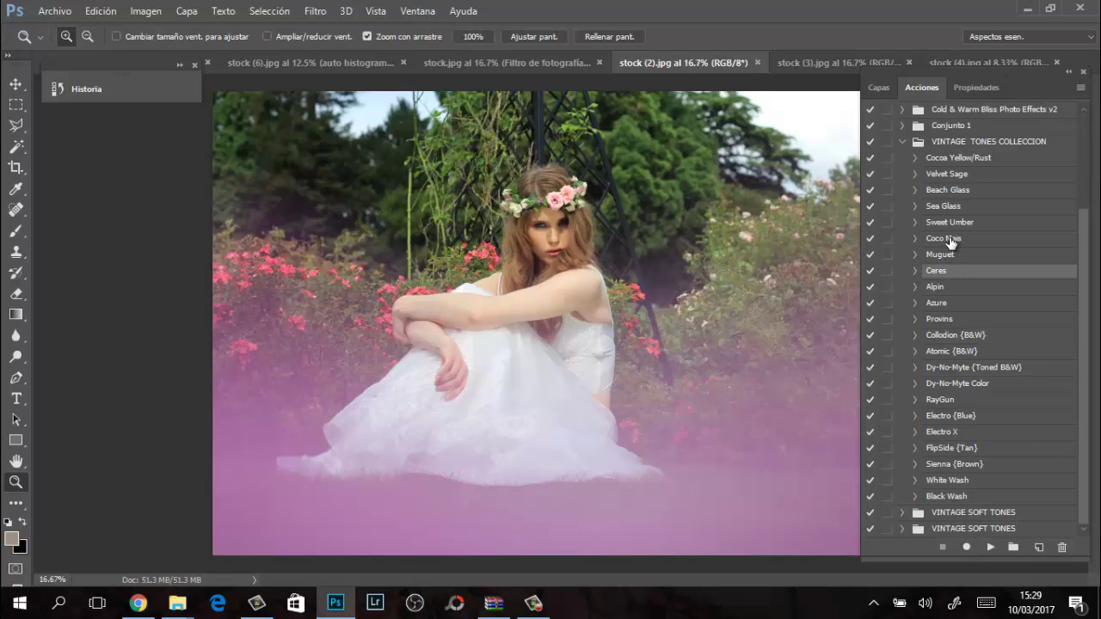
click(950, 240)
click(951, 206)
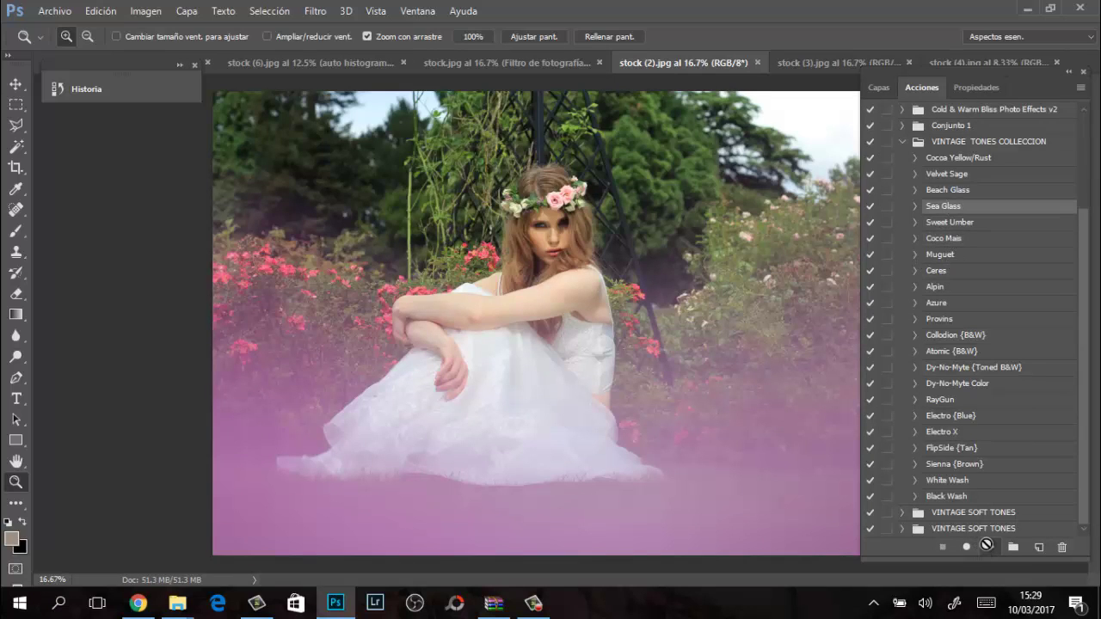
click(986, 545)
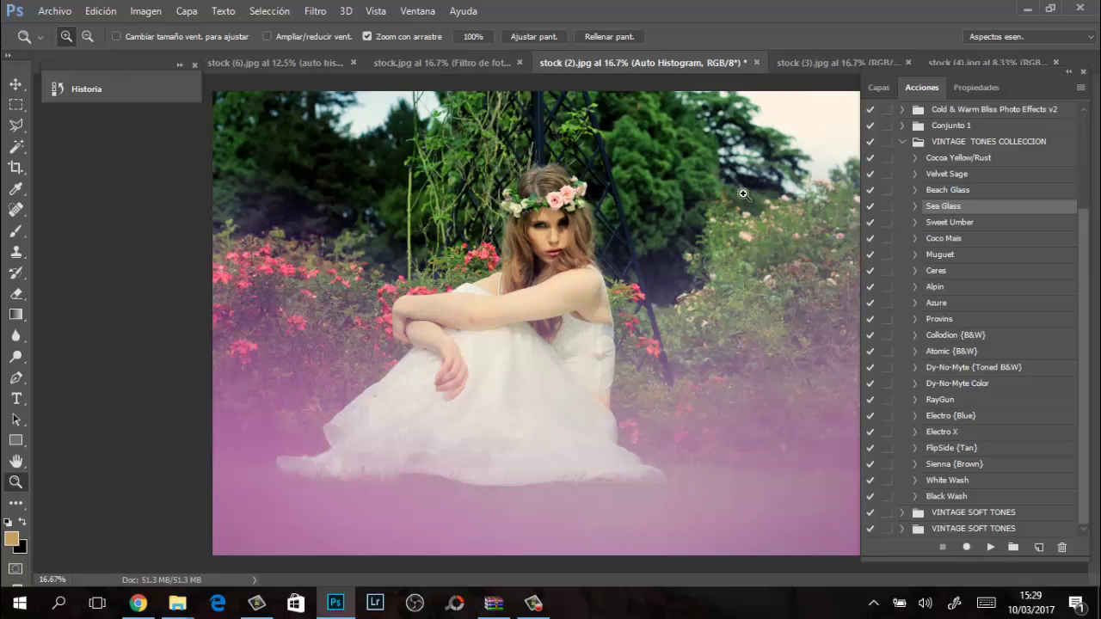
Inspect the Sea Glass group's layers, then collapse the Sea Glass and Auto Histogram groups.
click(878, 87)
click(889, 222)
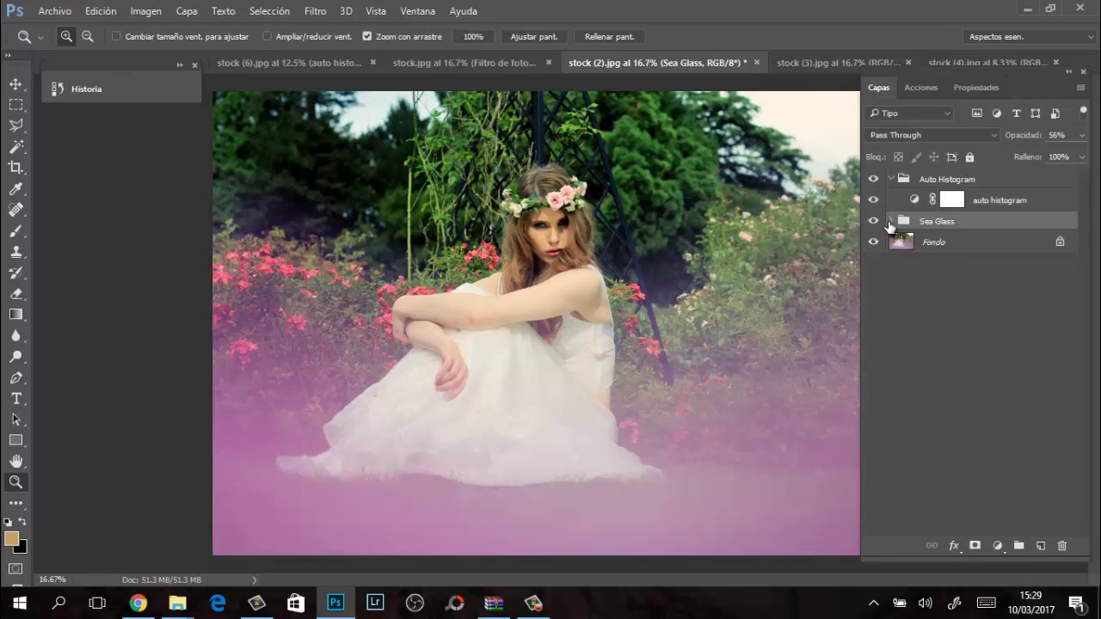
click(890, 221)
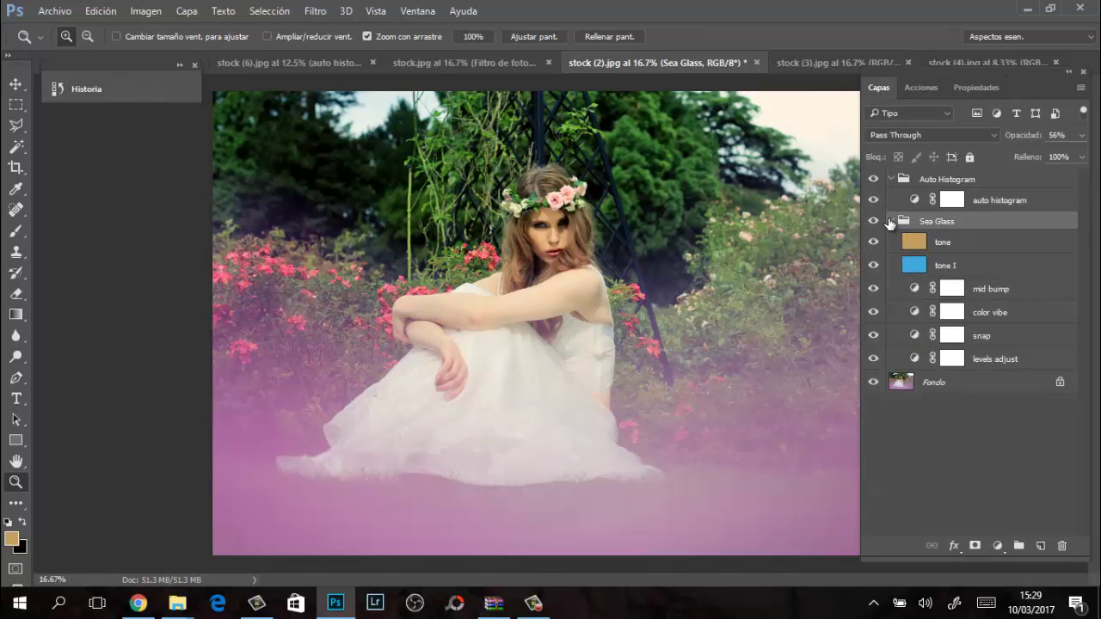
click(889, 221)
click(890, 179)
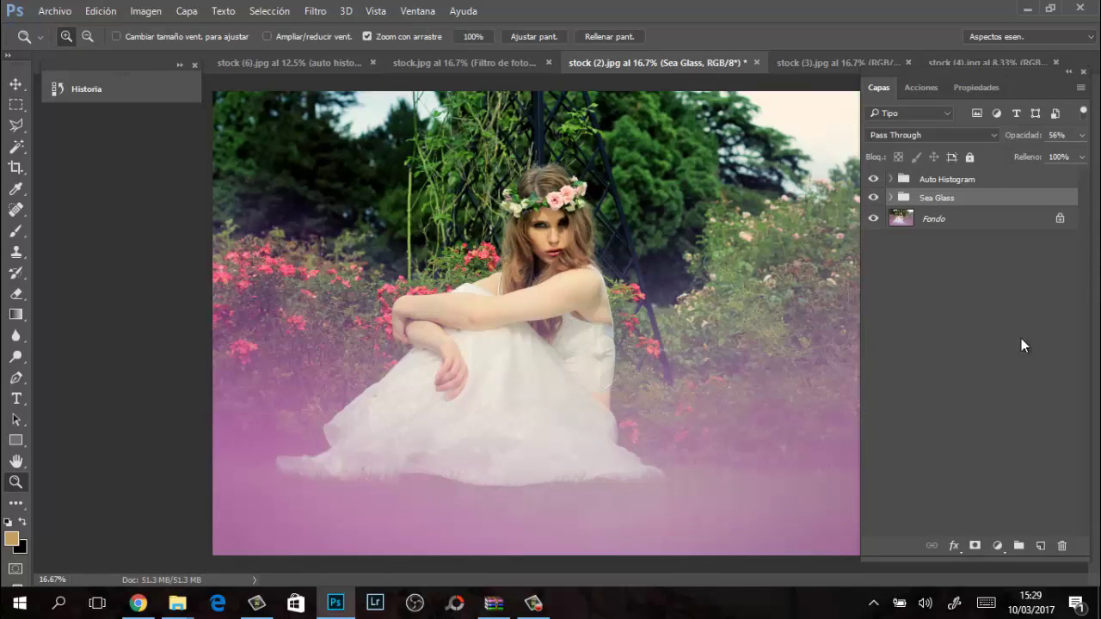
click(818, 66)
click(922, 88)
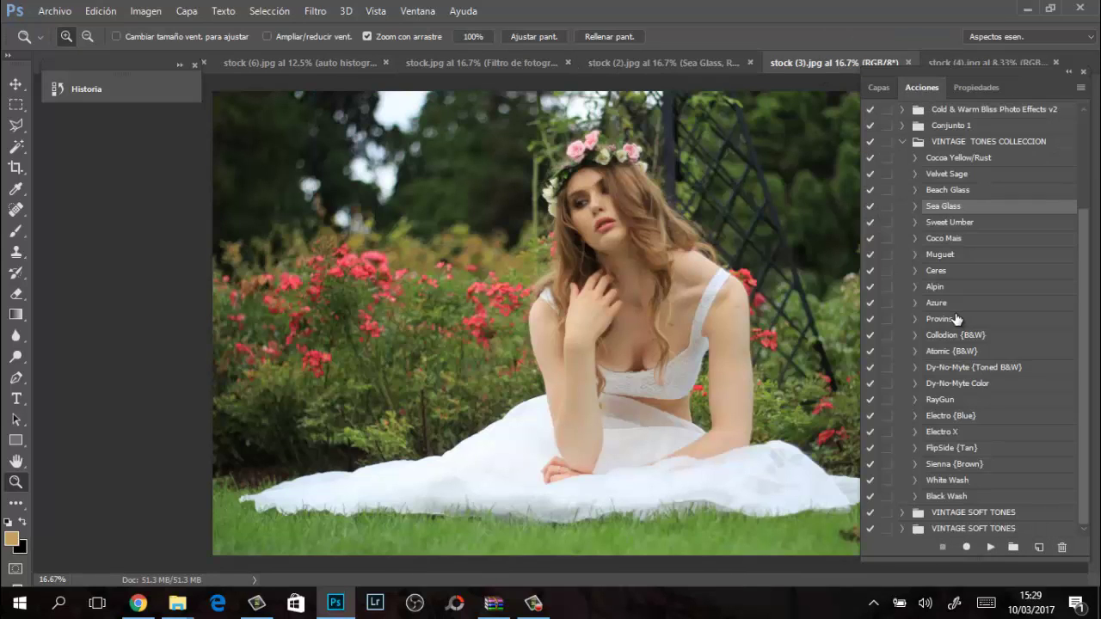
Run the Velvet Sage action on stock (3).jpg.
click(963, 177)
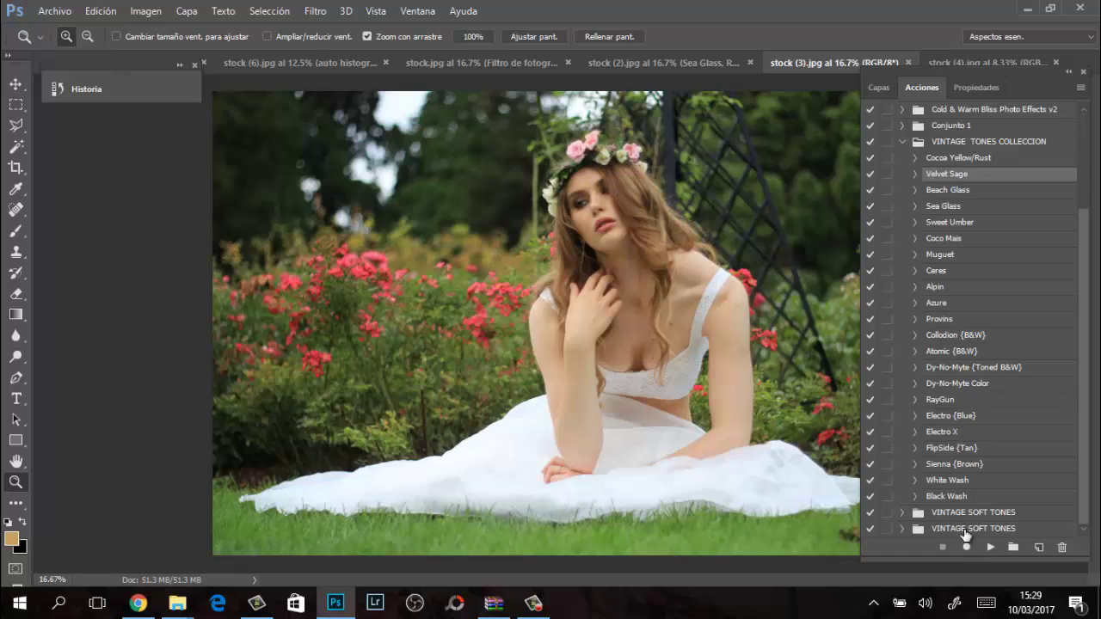
click(991, 547)
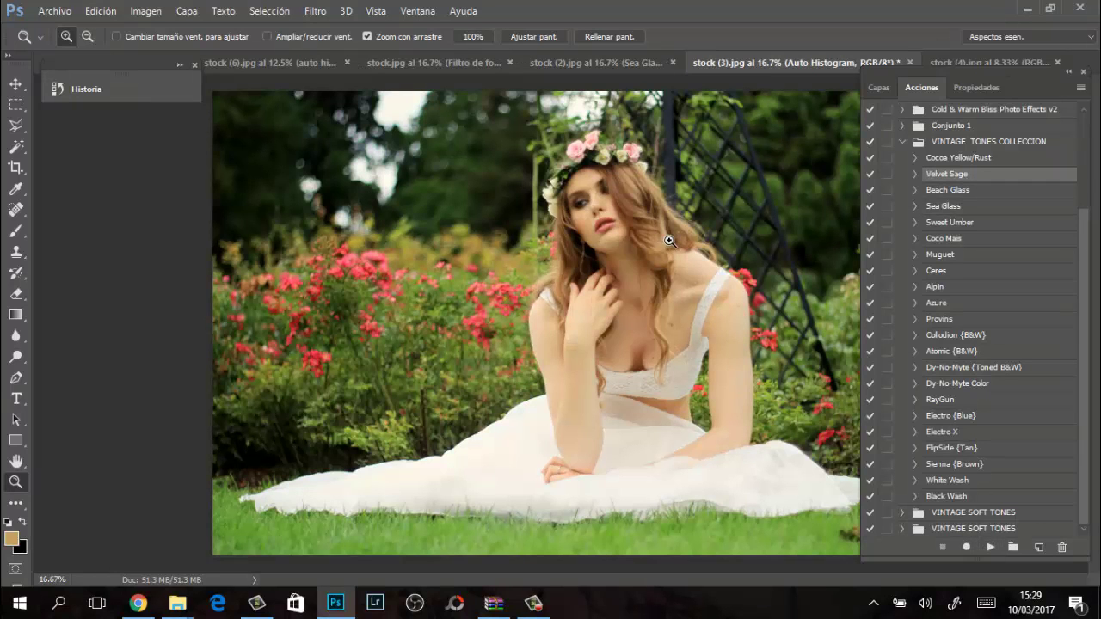
click(954, 86)
click(878, 87)
Add a Curves layer raising the Blue channel black point to output 57.
click(998, 548)
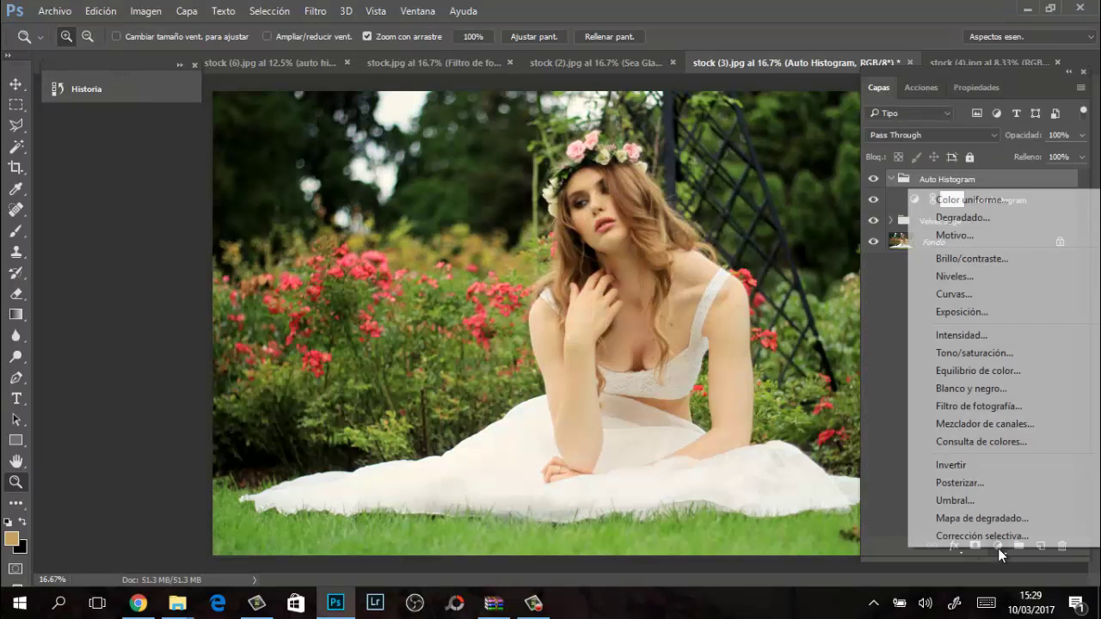
click(967, 294)
click(950, 159)
click(920, 202)
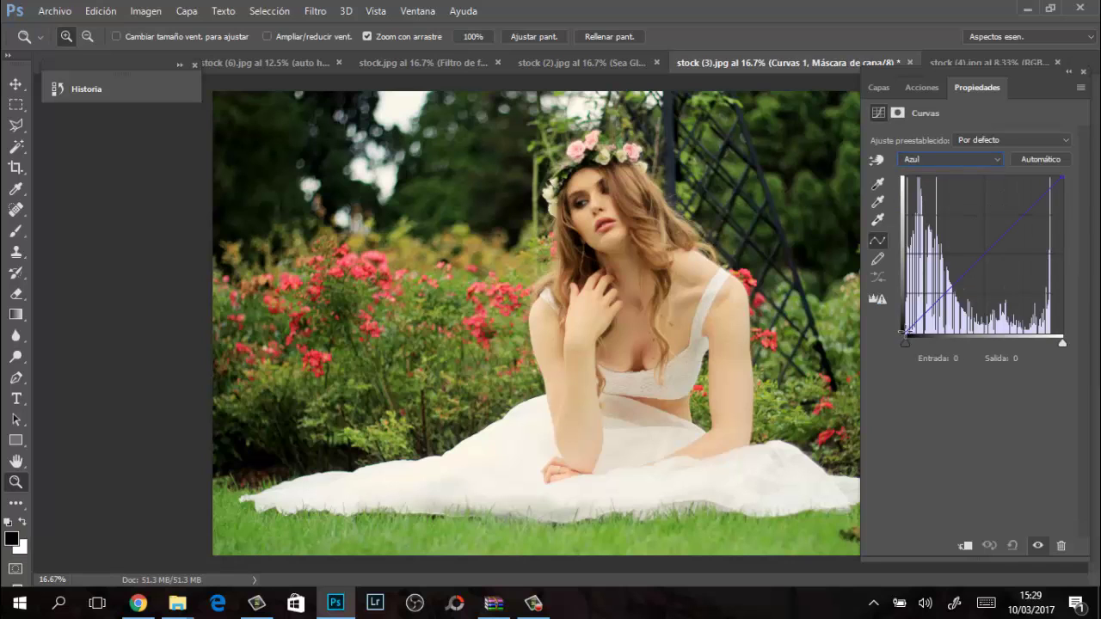
drag(905, 333, 896, 297)
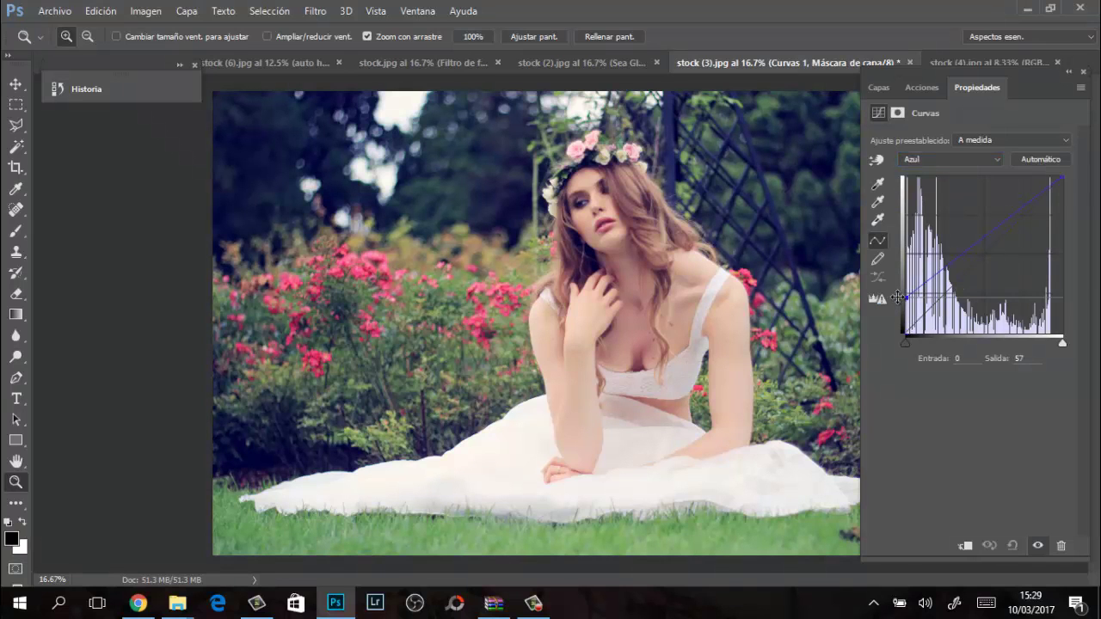
click(972, 58)
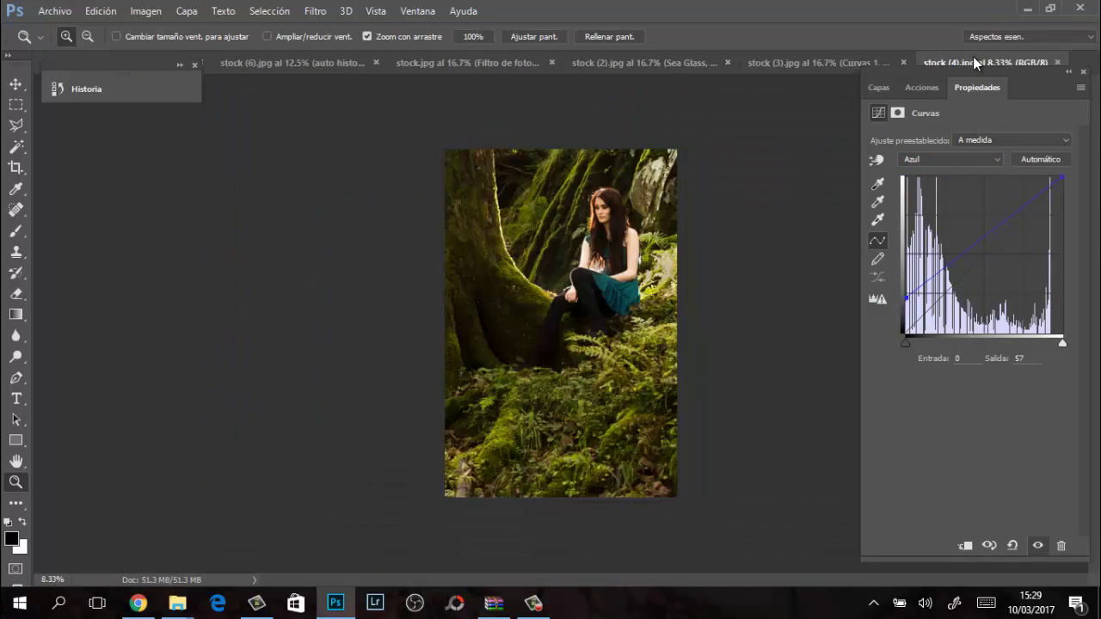
Run the Cocoa Yellow/Rust action on the forest photo stock (4).jpg.
click(875, 89)
click(915, 88)
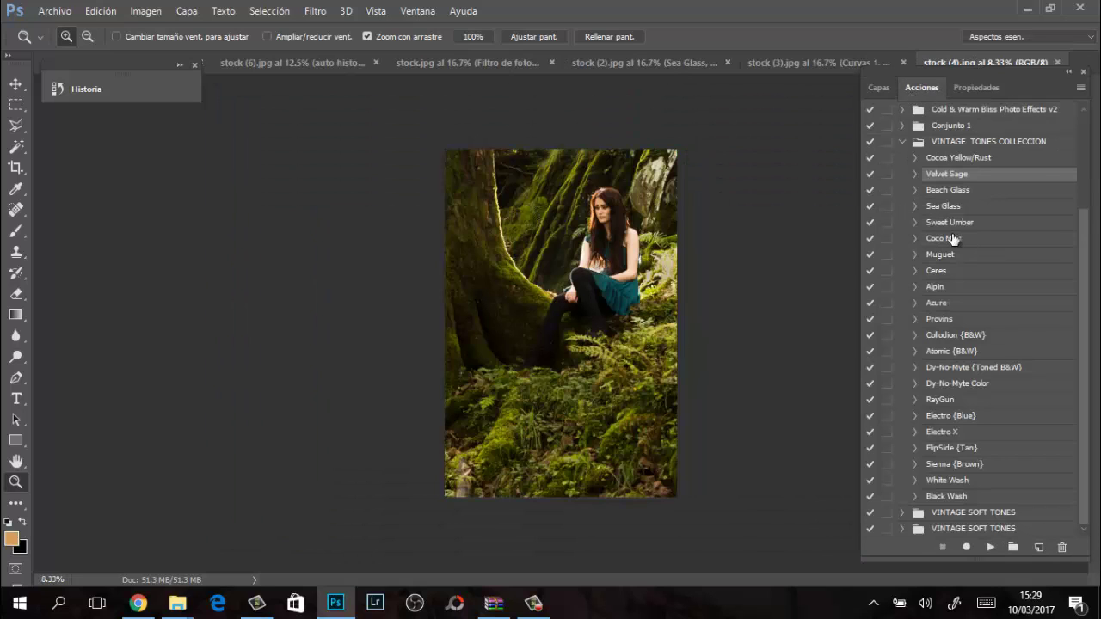
click(954, 159)
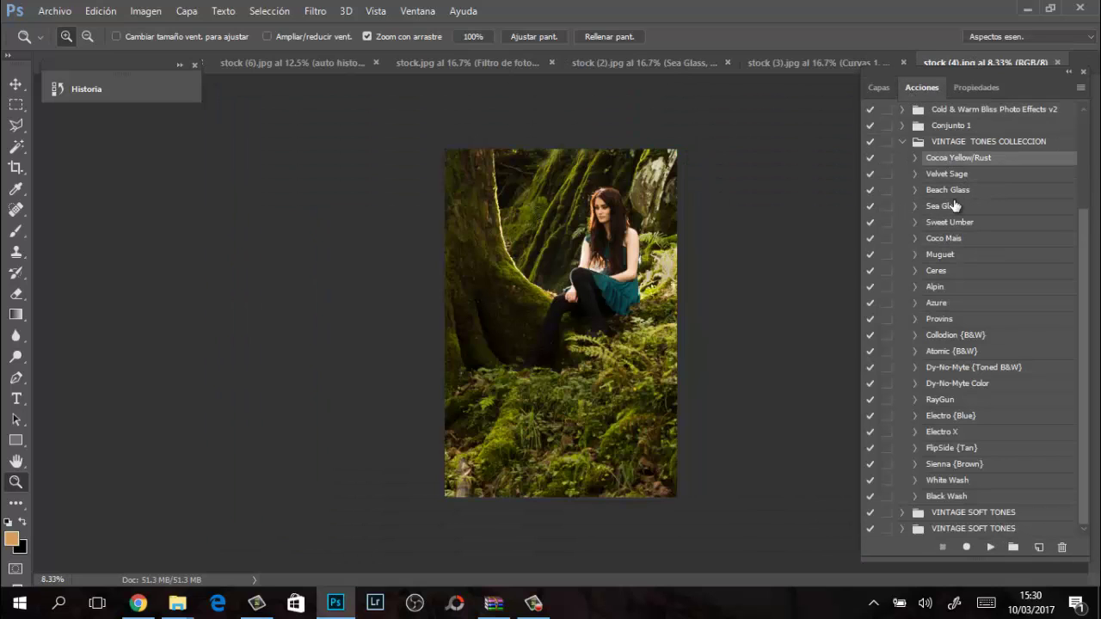
click(989, 547)
Flip back through the finished photo tabs to compare, then collapse the VINTAGE TONES COLLECCION set.
click(730, 60)
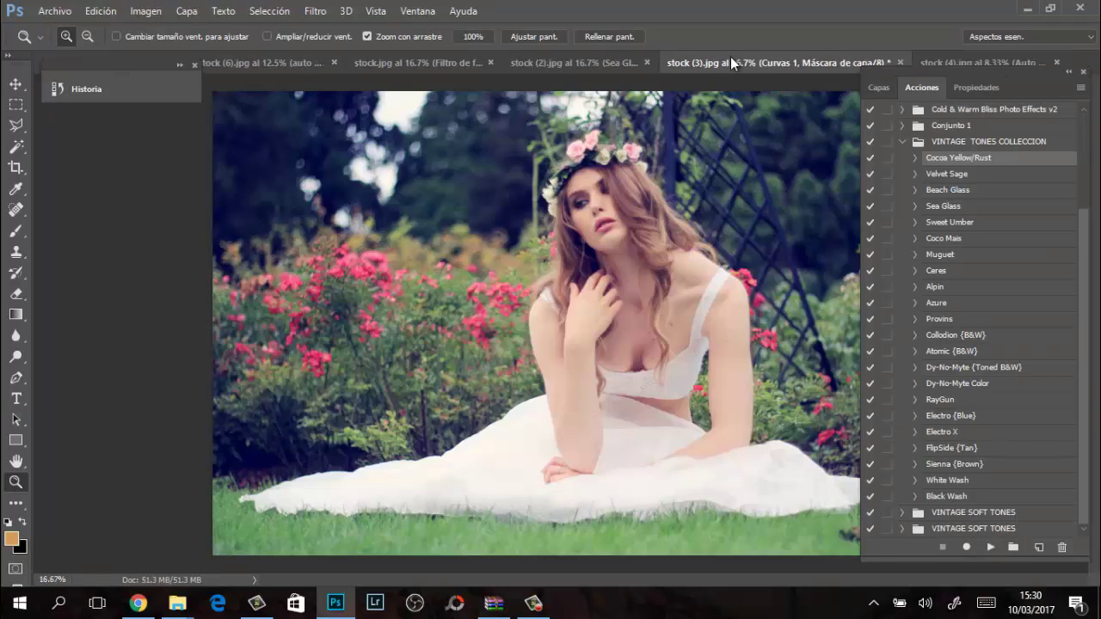
click(516, 62)
click(382, 62)
click(298, 64)
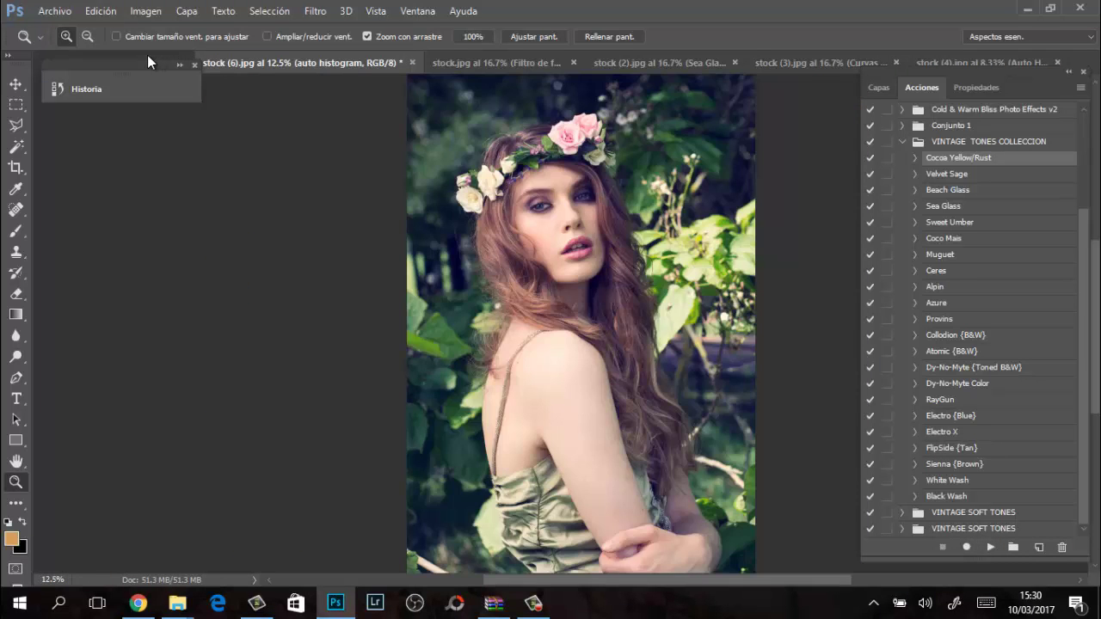
key(ctrl+shift+Tab)
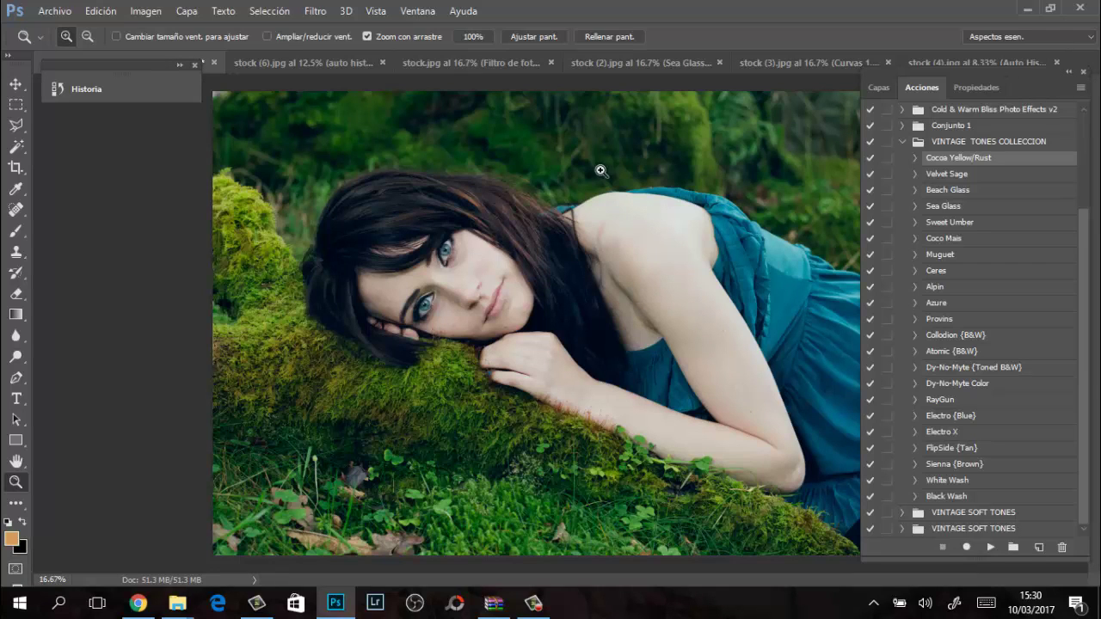
click(966, 175)
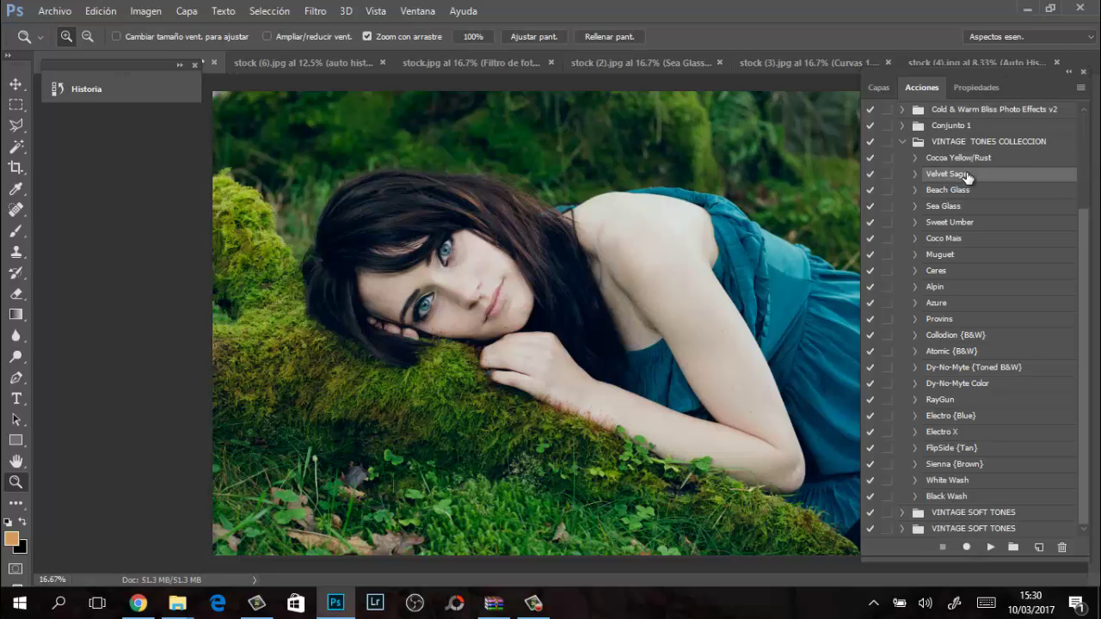
click(902, 142)
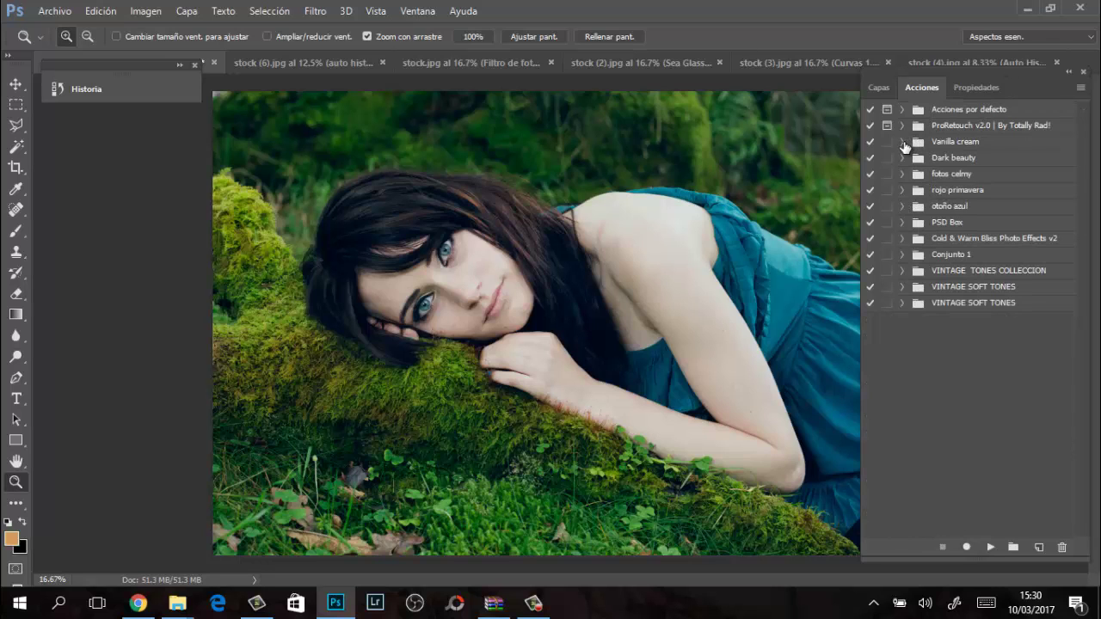
Minimise Photoshop and the photo folder window to the desktop and end the recording.
click(1027, 9)
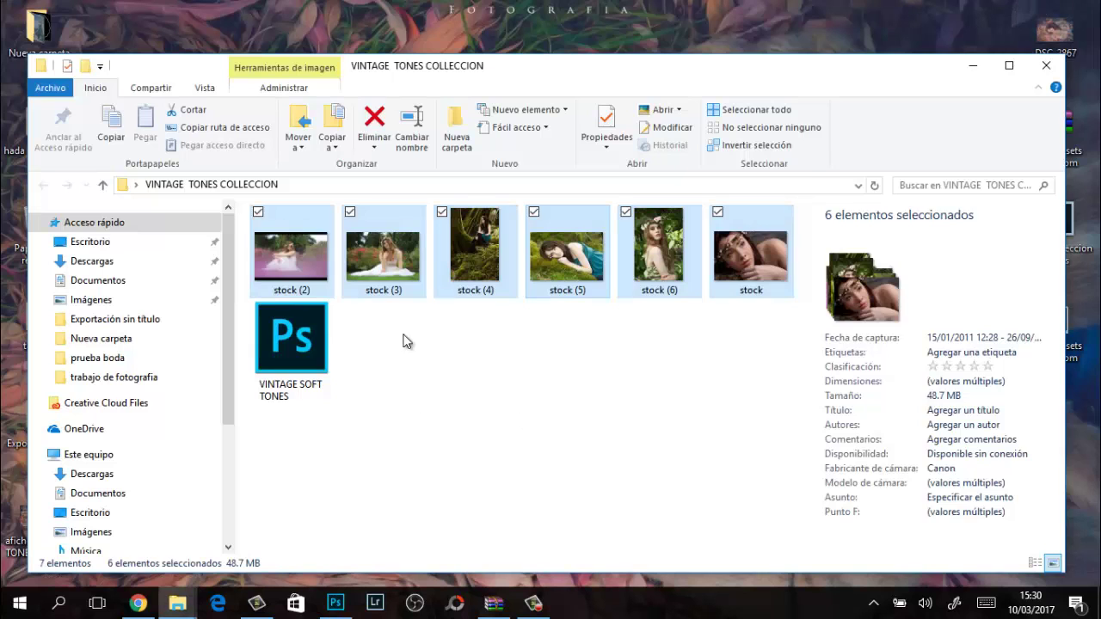
click(307, 368)
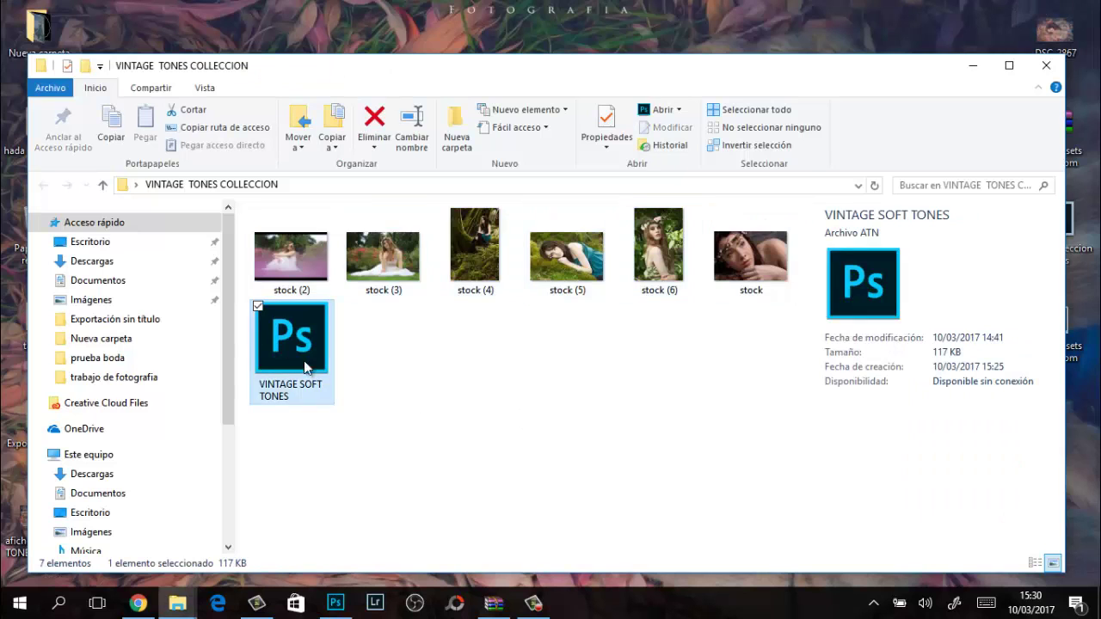
click(973, 64)
click(533, 602)
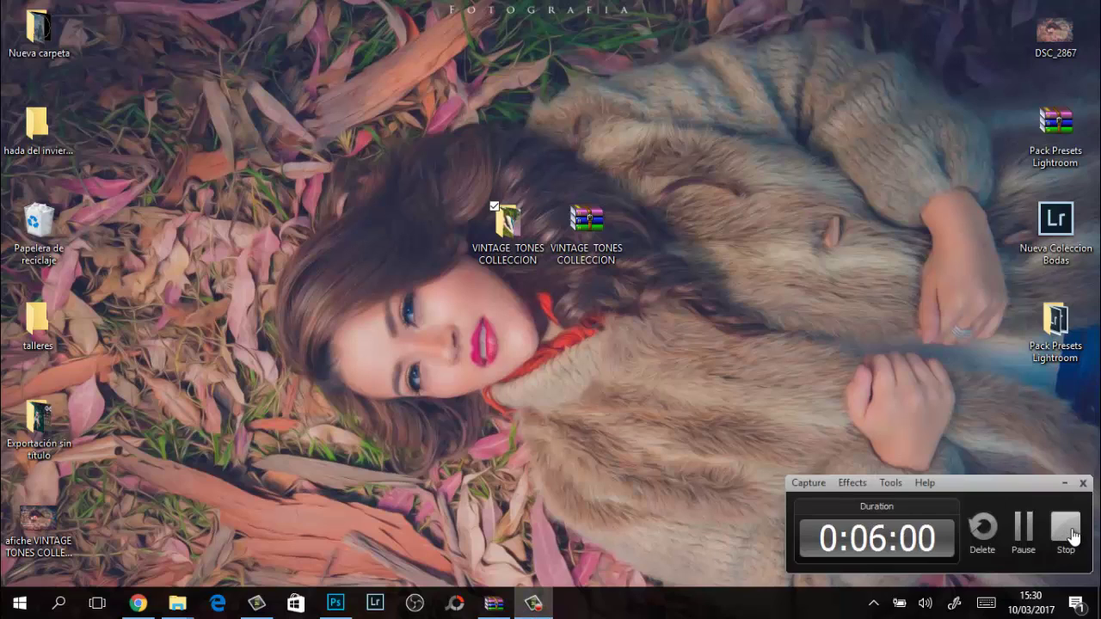
click(1073, 535)
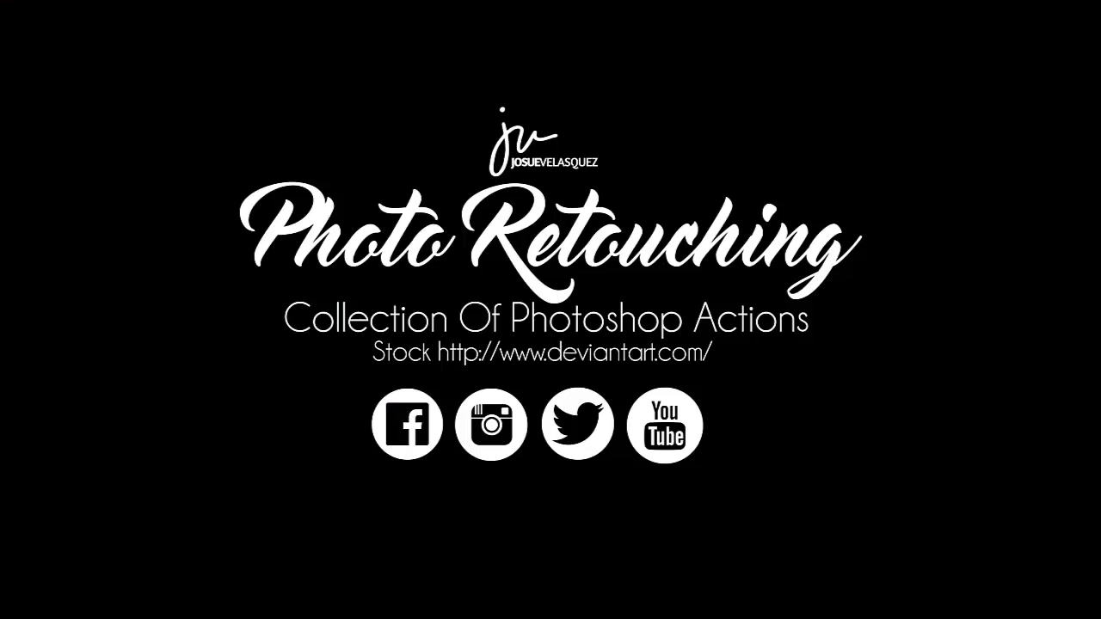